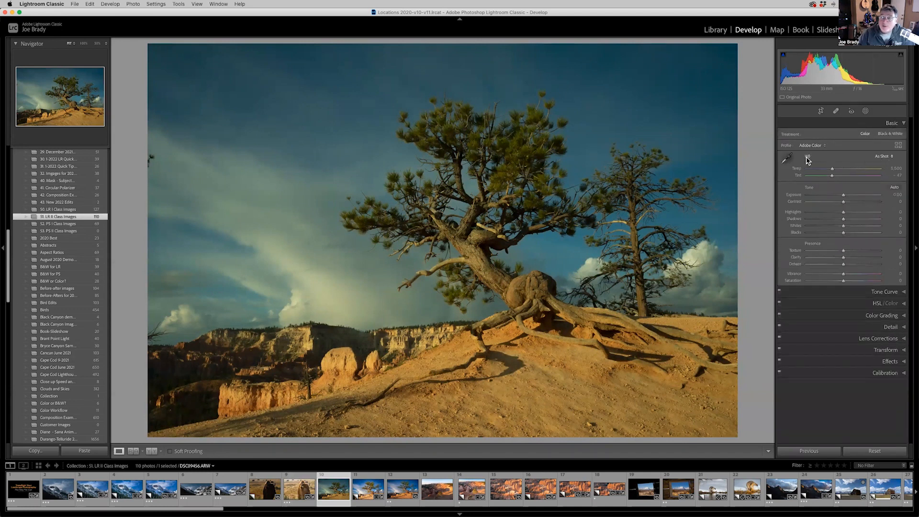
Step: Set the tree photo's white balance to Daylight, with Exposure at +0.65 and Highlights at -24
click(884, 158)
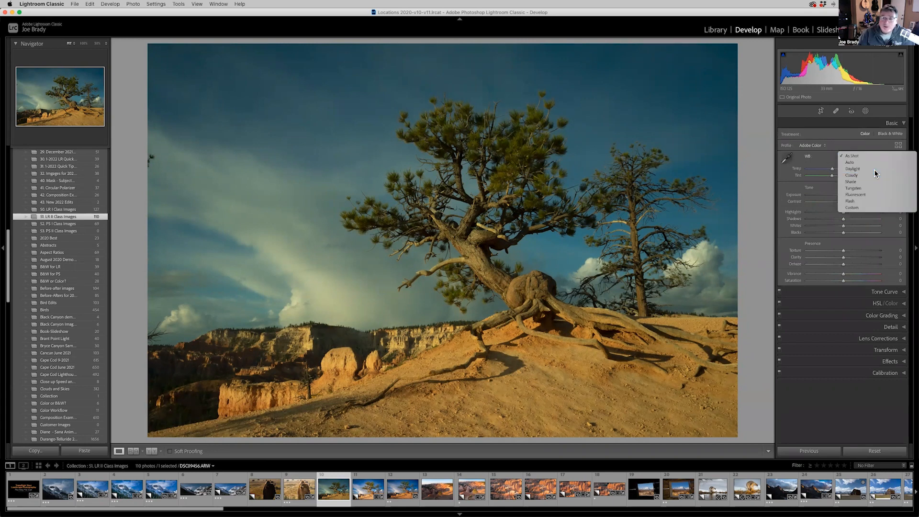
click(876, 169)
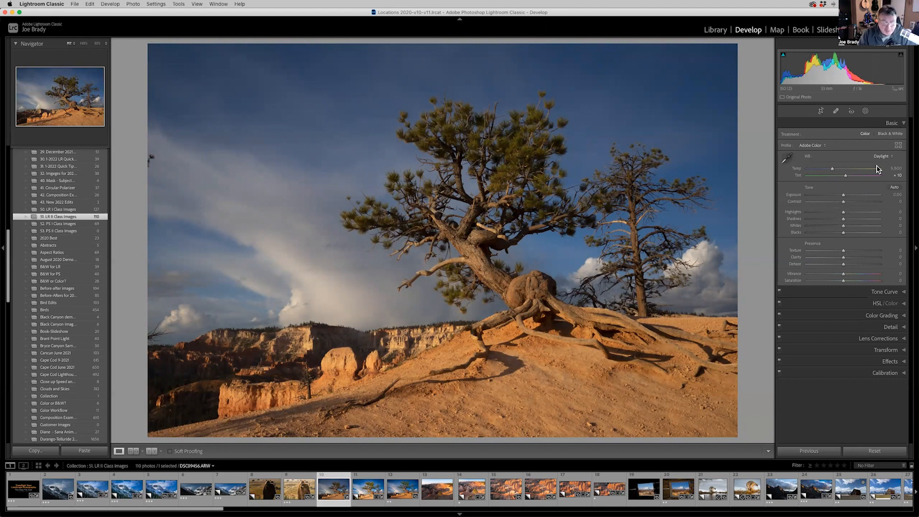
key(i)
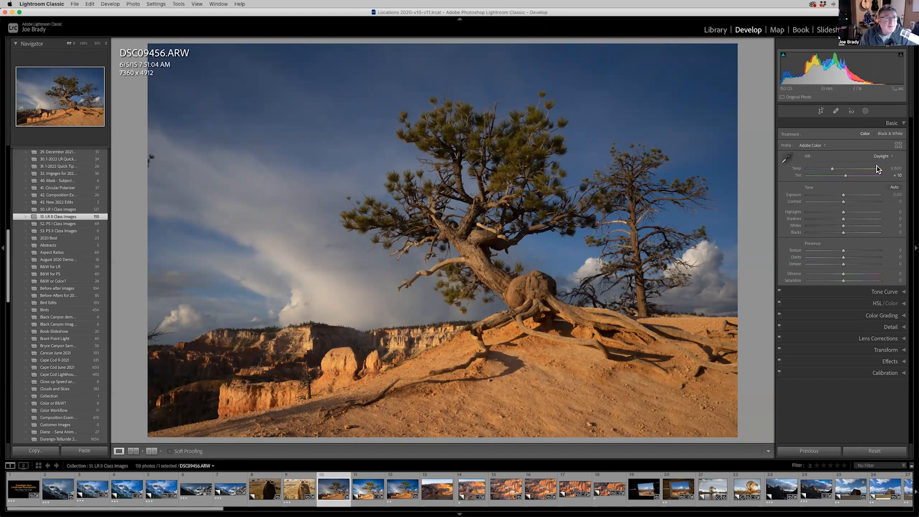
key(i)
key(i)
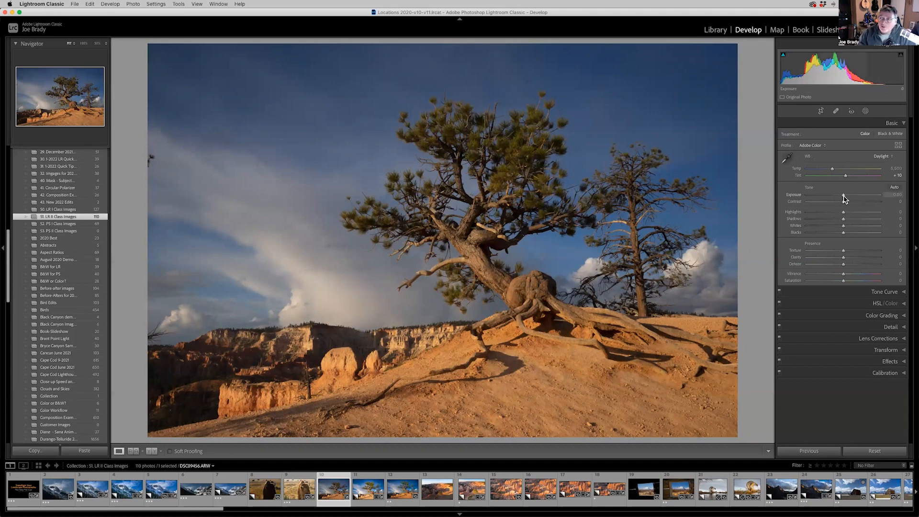
drag(844, 198, 847, 196)
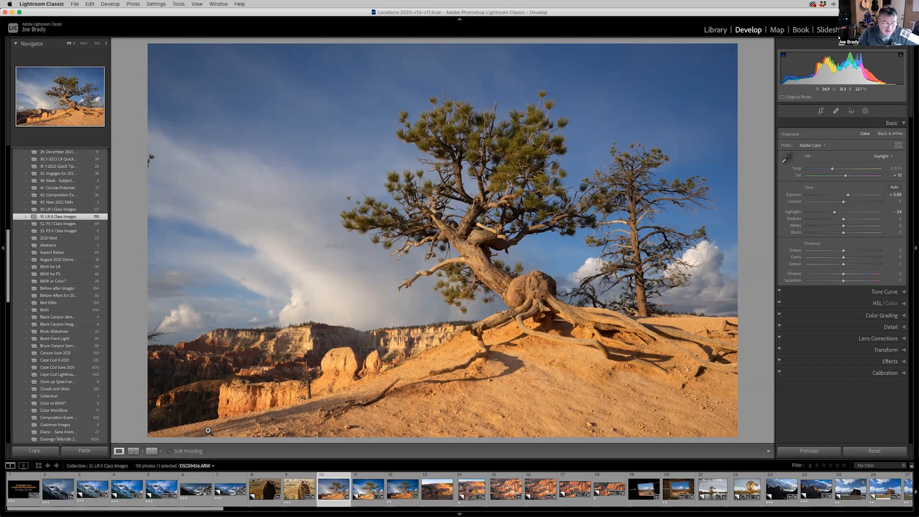
Step: Try a slight crop along the photo's lower edge and restore the original framing
key(r)
drag(445, 437, 447, 435)
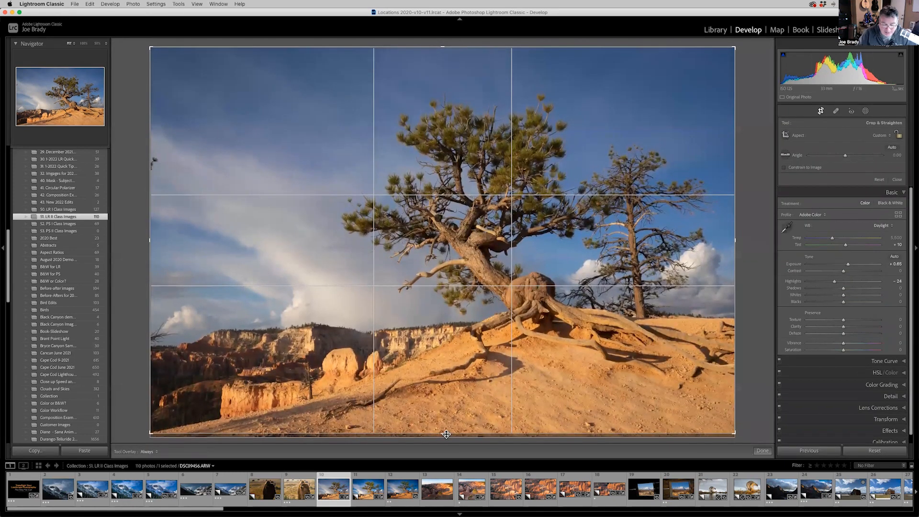
key(r)
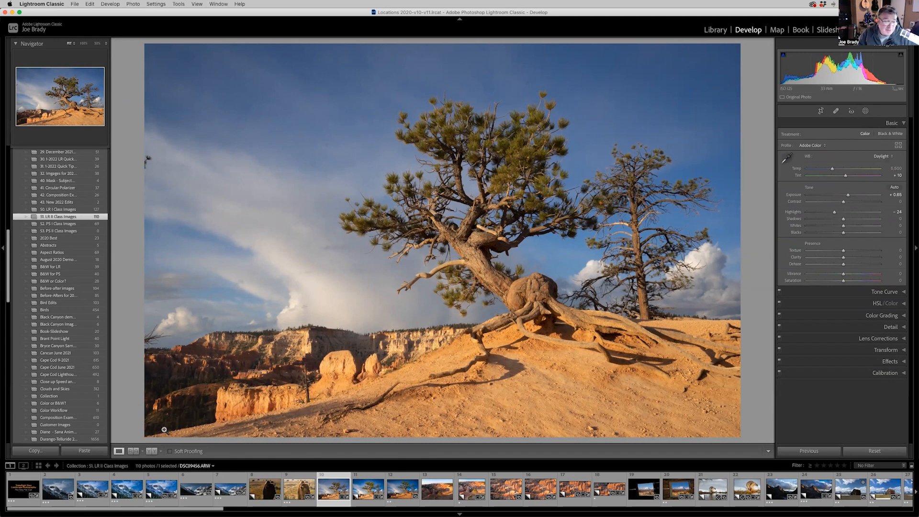
key(r)
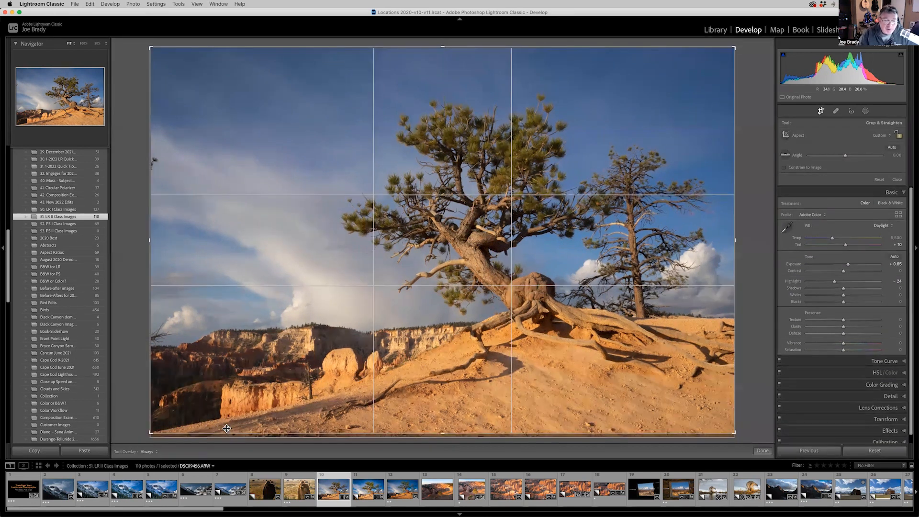
drag(408, 436, 441, 439)
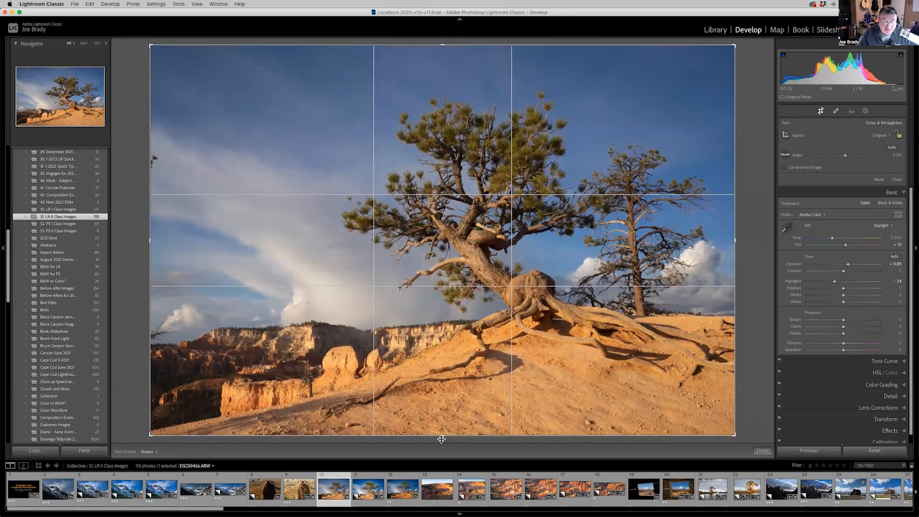
key(Return)
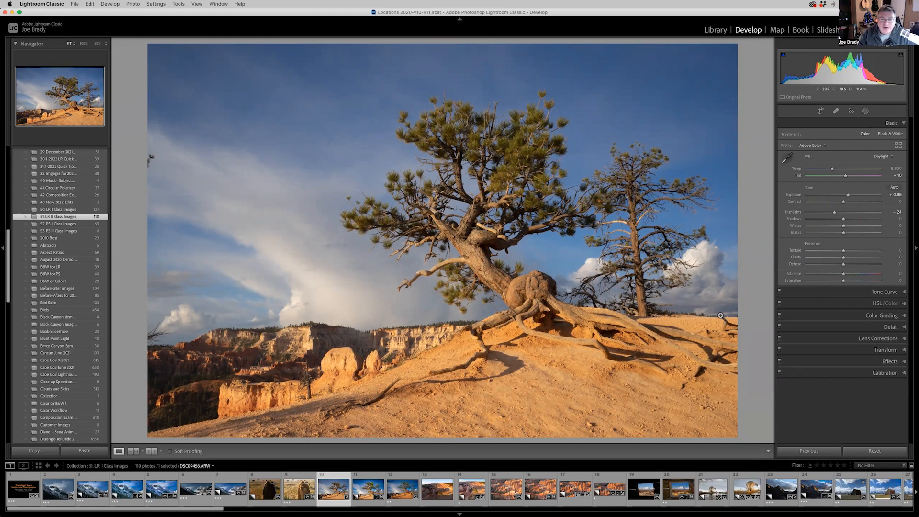
Step: Set Shadows to +88, Clarity to +28, Dehaze to +11, Vibrance to +12 and Saturation to +10
drag(844, 219, 876, 220)
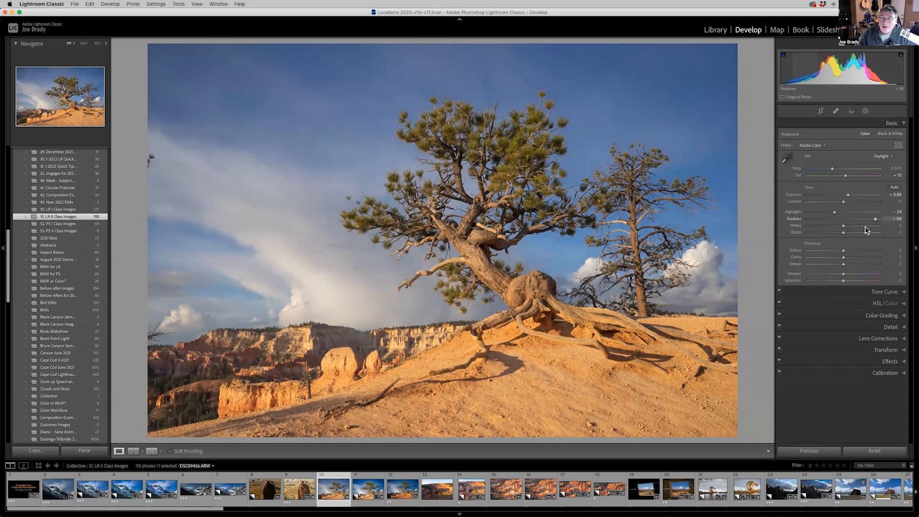
click(853, 258)
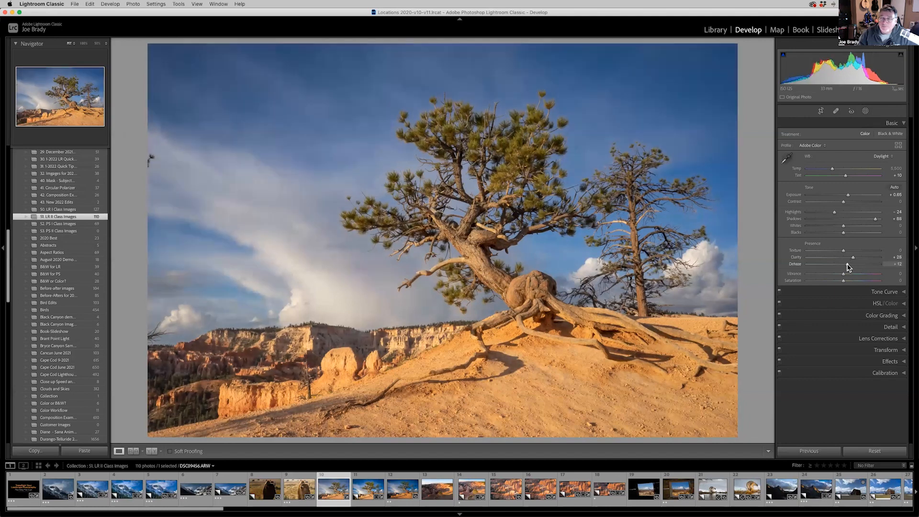
click(848, 274)
drag(844, 281, 848, 282)
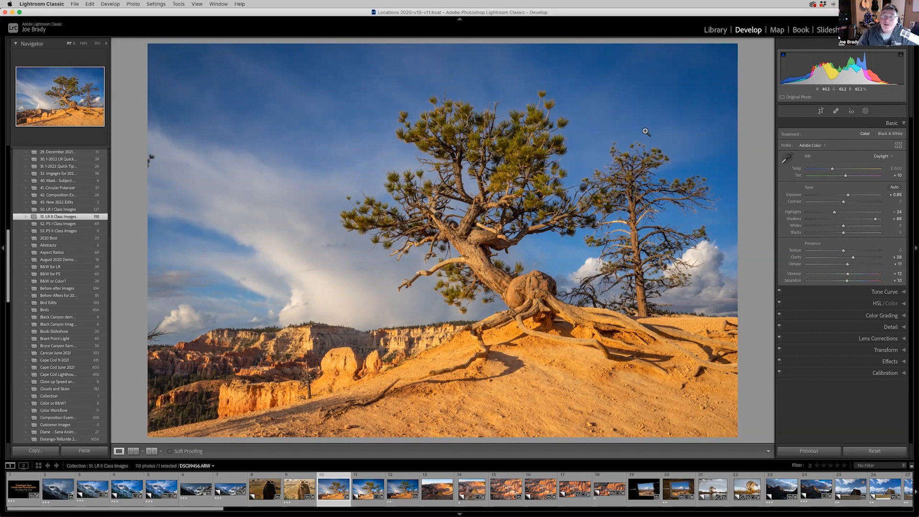
Step: Start spot removal in Clone mode with Visualize Spots enabled and a brush size of 60
click(836, 111)
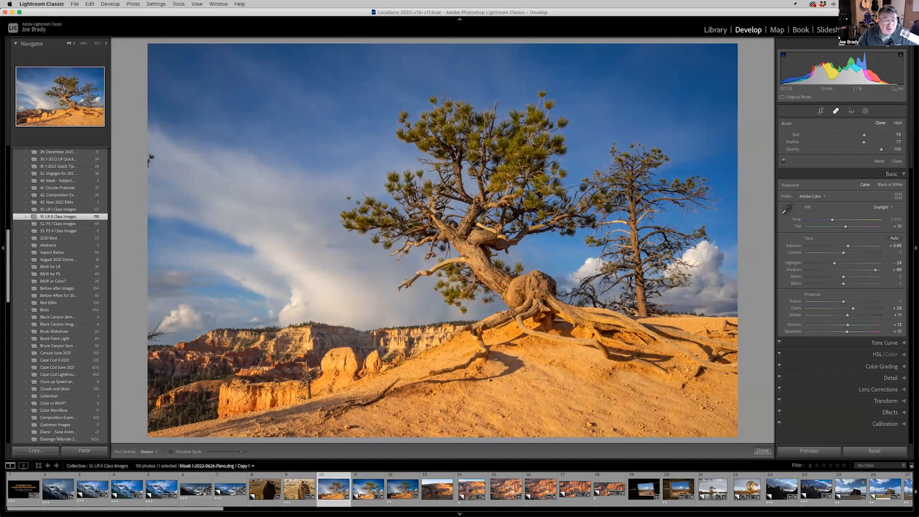
click(171, 452)
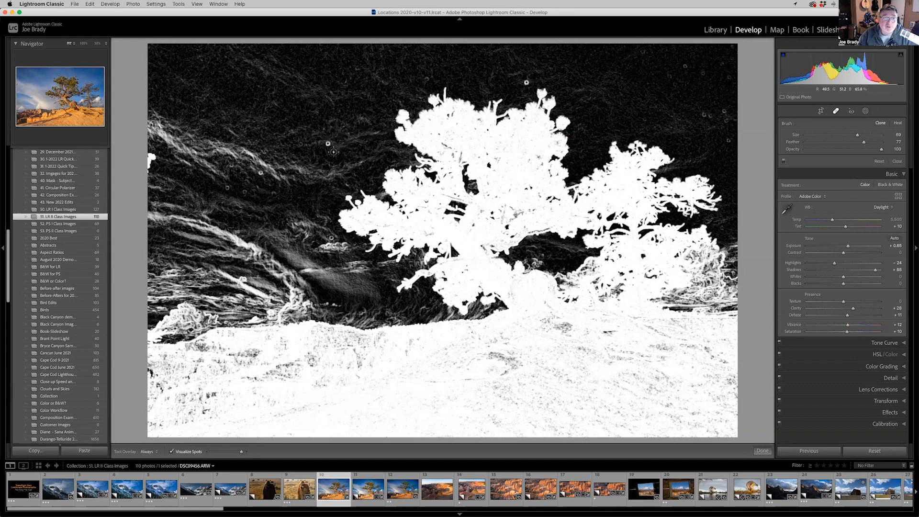
scroll(331, 158, down, 3)
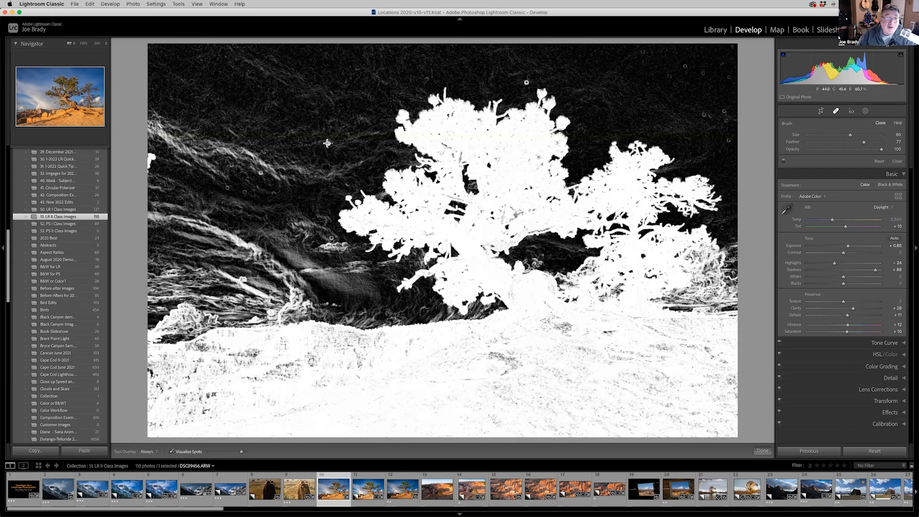
Step: Clone out the seven dust spots in the sky to the left of the large tree
click(327, 143)
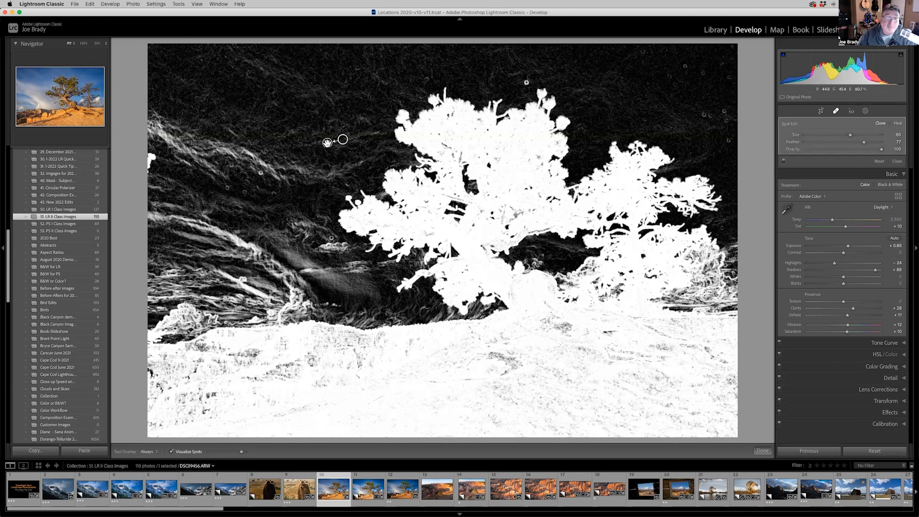
click(300, 144)
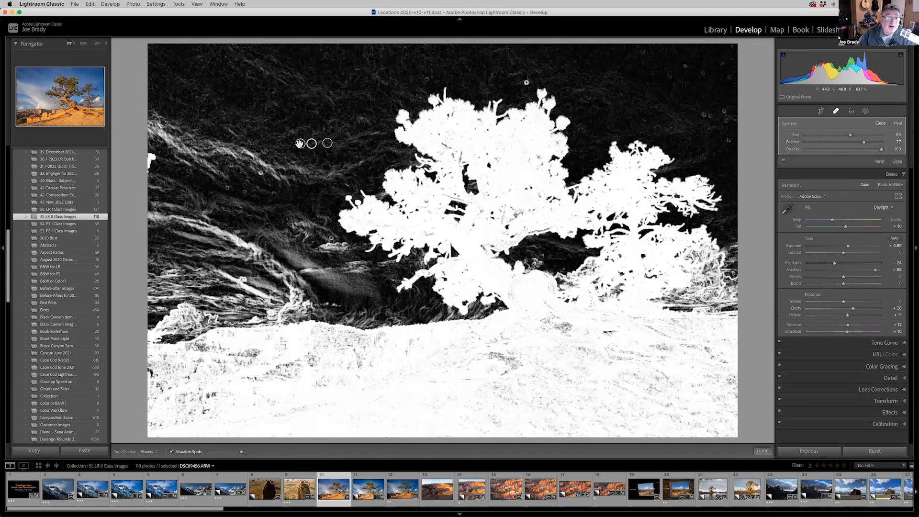
click(261, 172)
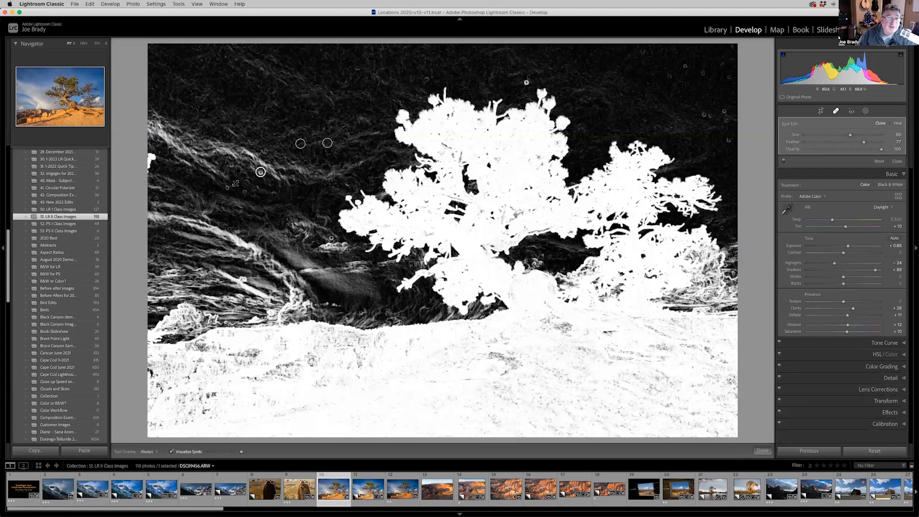
click(228, 188)
click(245, 192)
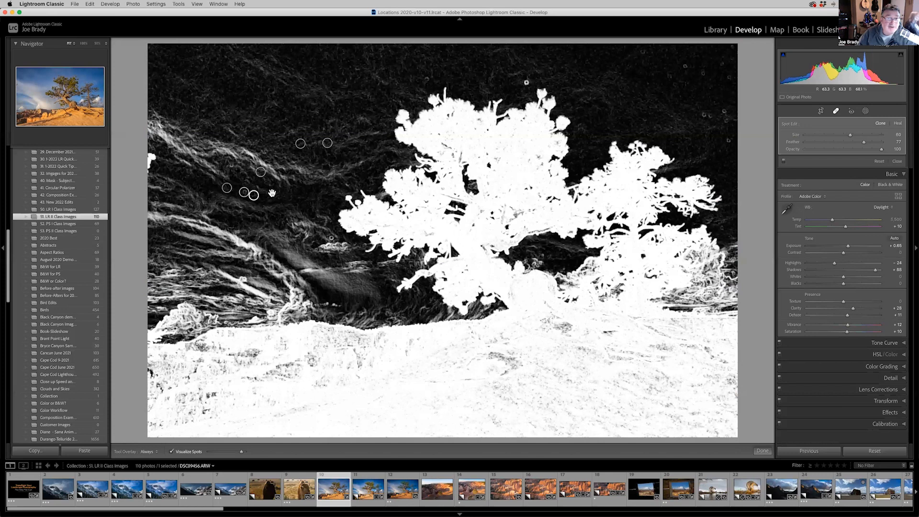
click(274, 193)
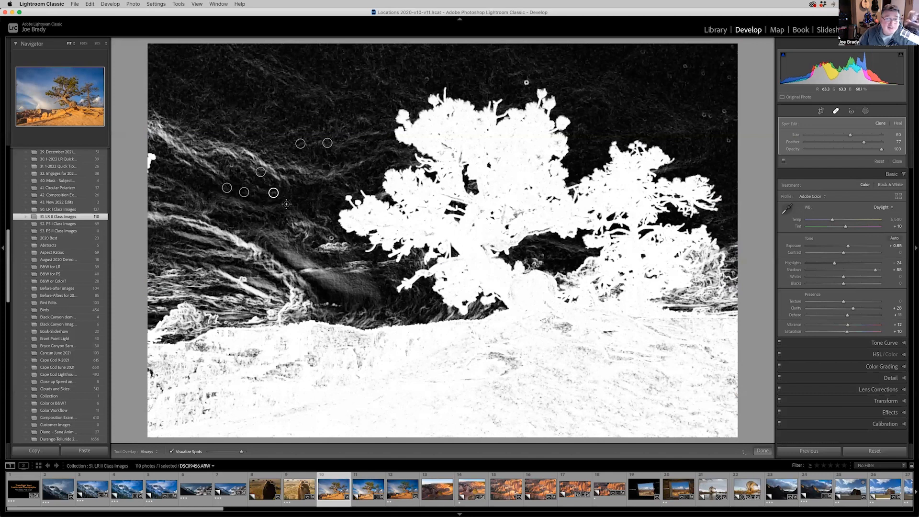
click(331, 237)
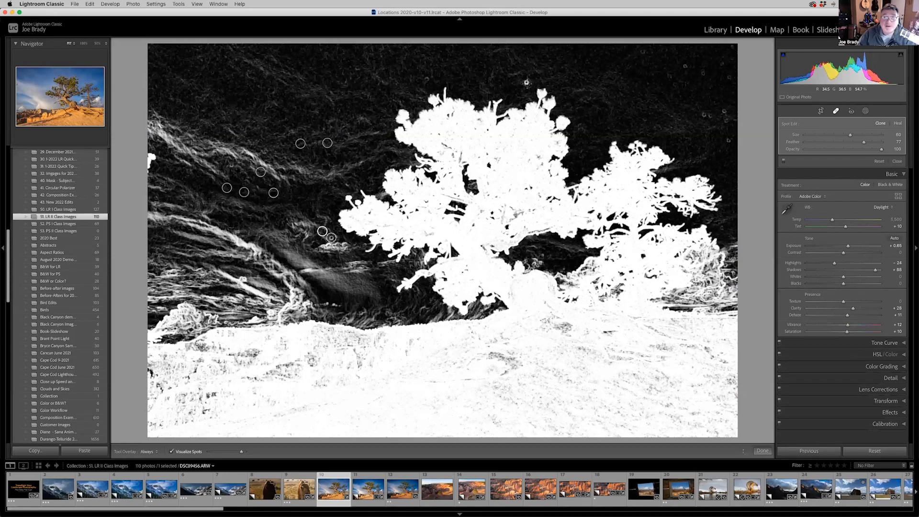
Step: Clone out the dust spot above the large tree and the five individual spots in the sky's upper-right corner
click(526, 82)
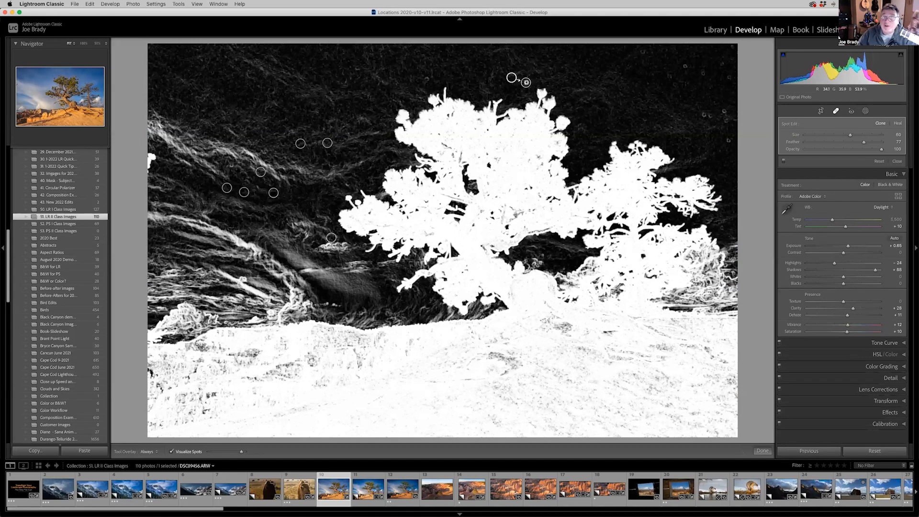
click(643, 51)
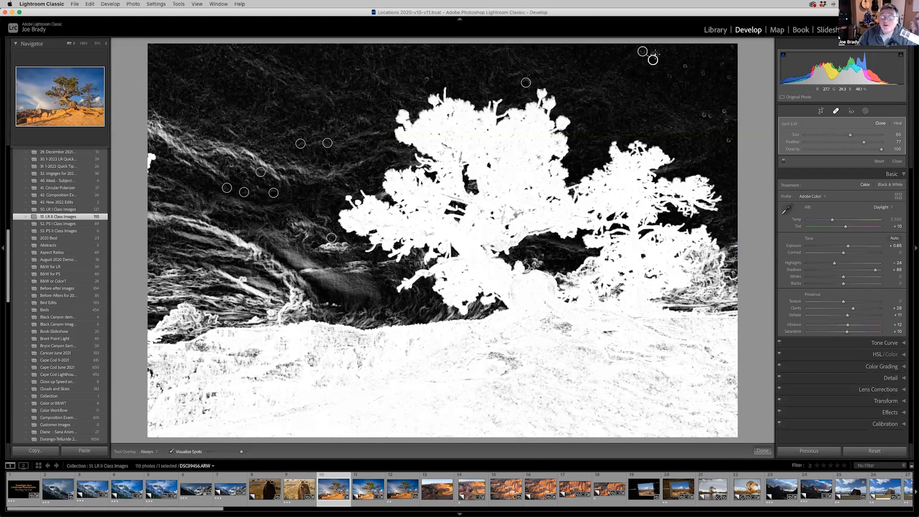
click(686, 66)
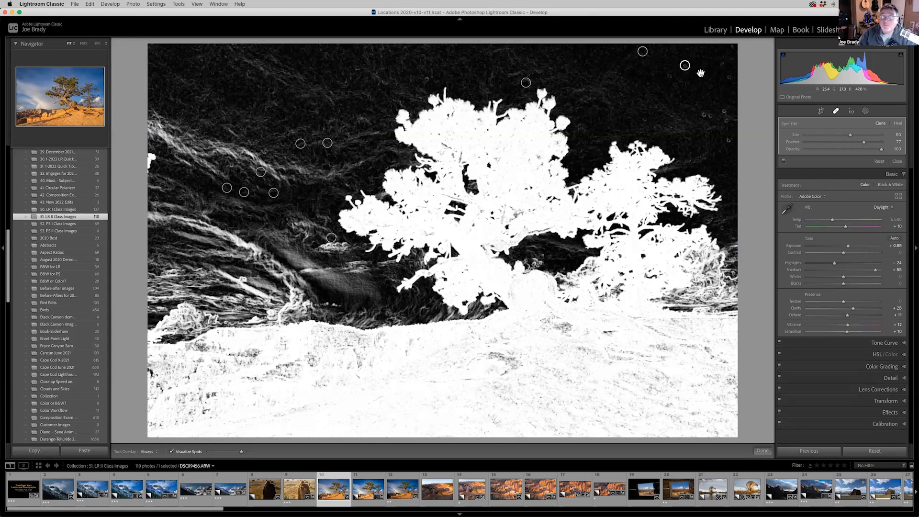
click(704, 73)
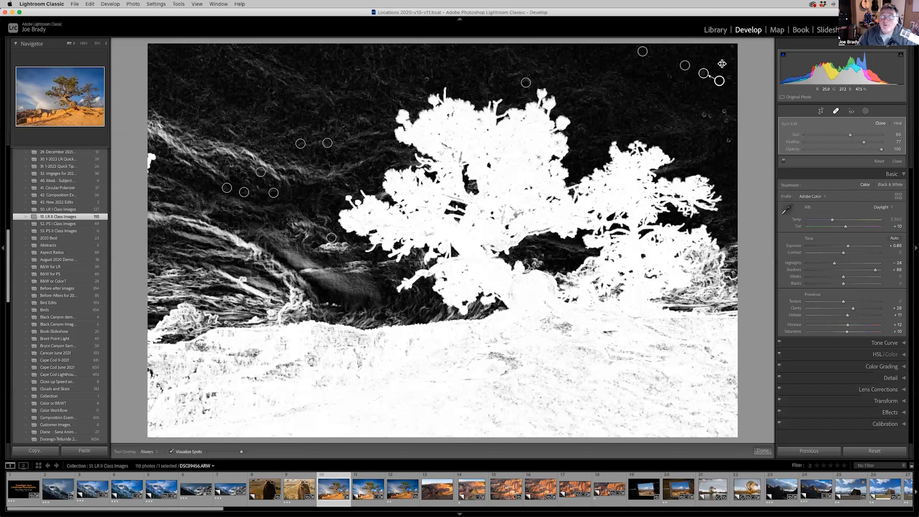
click(723, 64)
click(729, 77)
Step: Clone out the clustered dust spots and the single spot below them near the sky's right edge, using strokes for the clusters
mouse_move(725, 106)
mouse_down()
mouse_move(725, 122)
mouse_move(736, 115)
mouse_move(740, 134)
mouse_move(659, 109)
mouse_up()
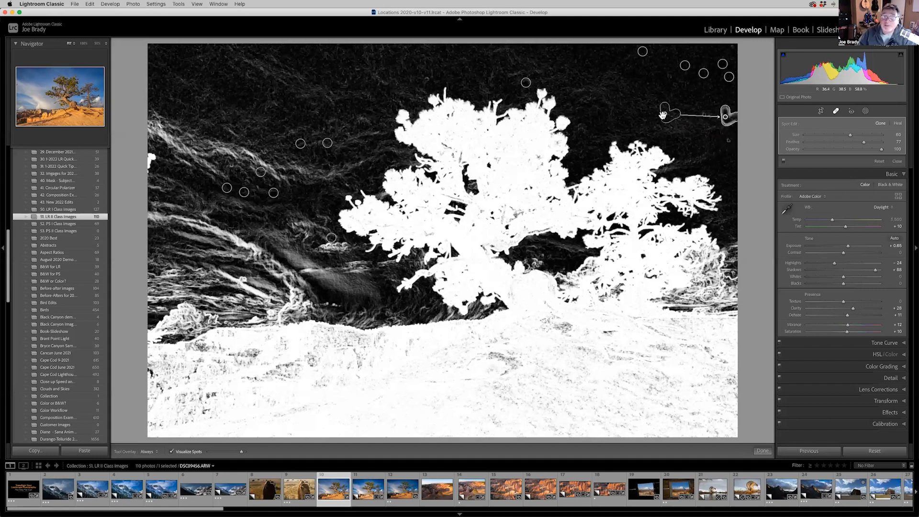
click(728, 140)
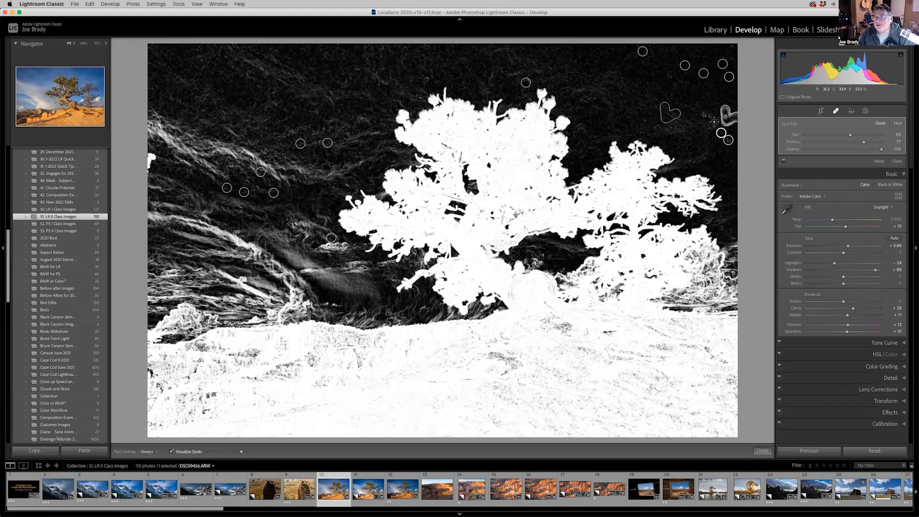
drag(702, 115, 712, 115)
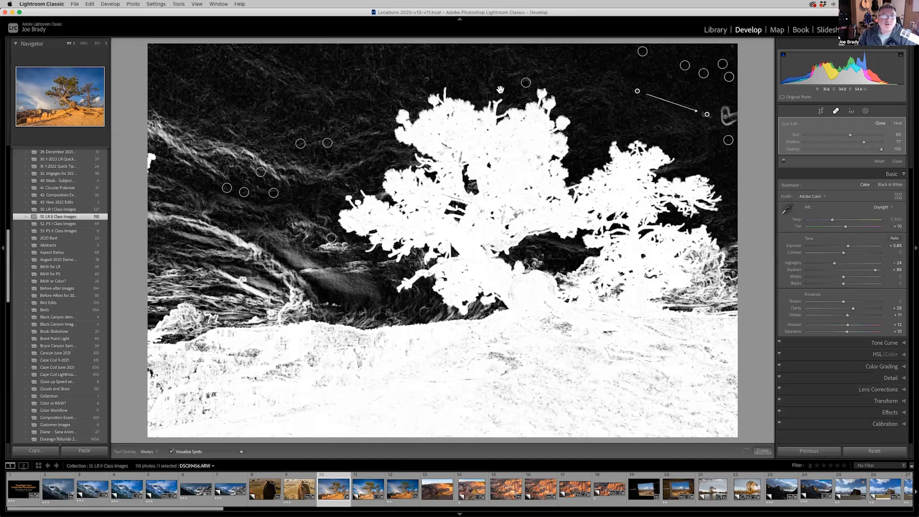
Step: Clone out the spots above and beside the large tree, then raise the Visualize Spots threshold and clone out one above the smaller tree
click(426, 79)
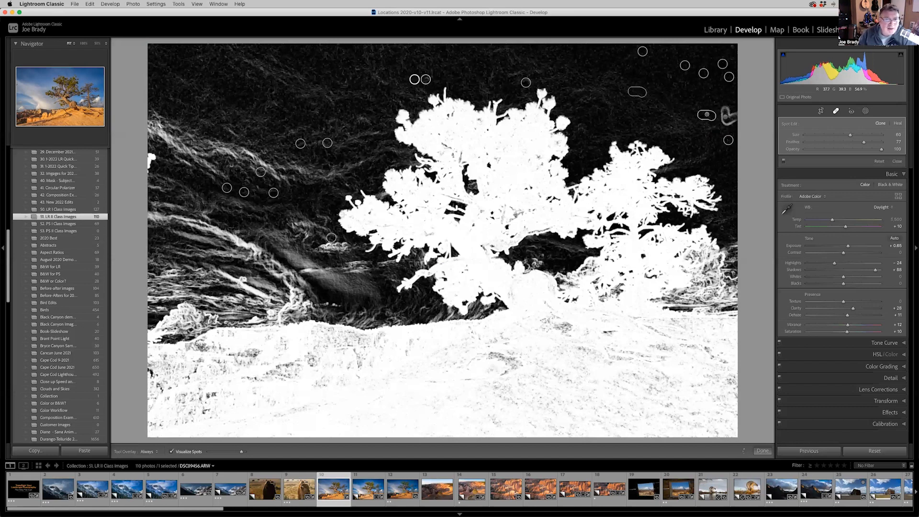
click(347, 185)
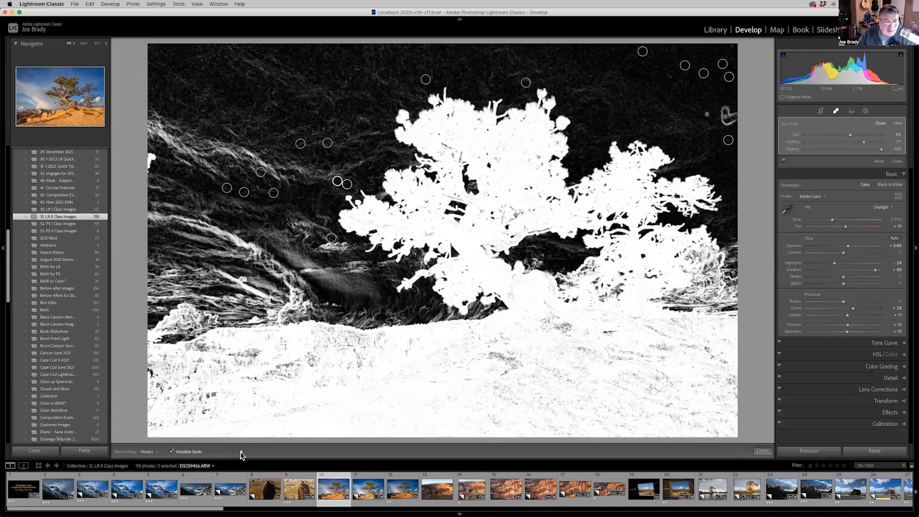
drag(243, 455, 249, 455)
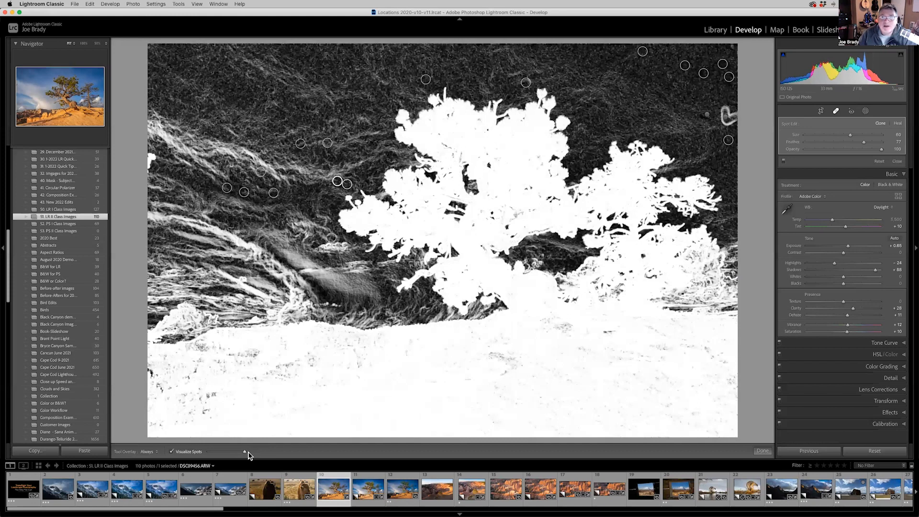
click(675, 84)
click(666, 80)
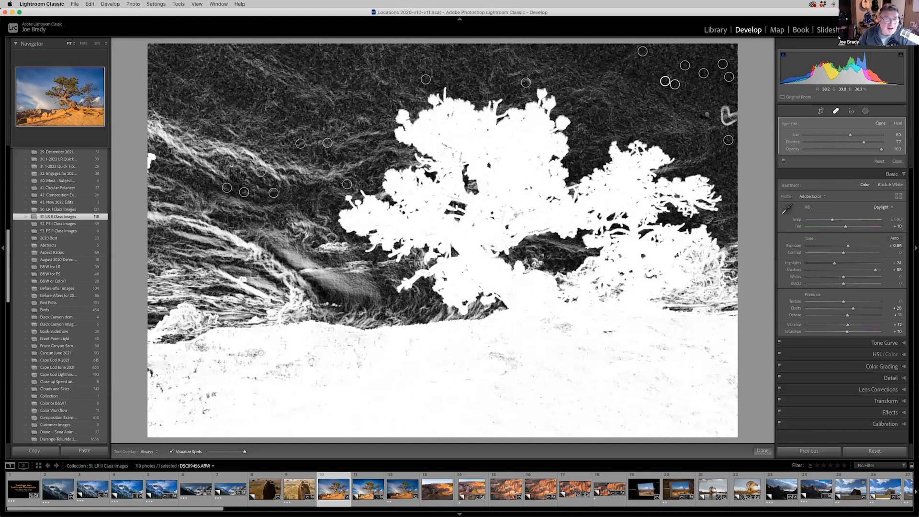
Step: Lower the Visualize Spots threshold and clone out the stray branch at the photo's left edge with a size 78 brush
click(226, 452)
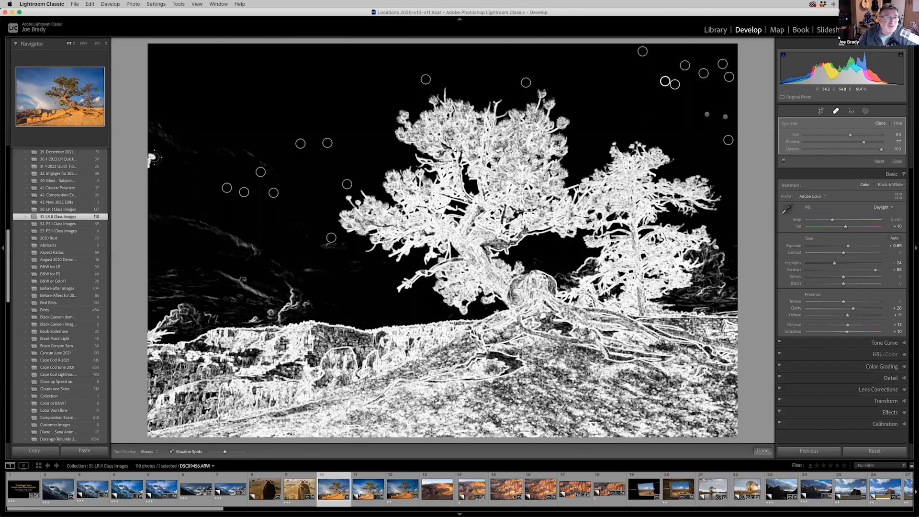
drag(154, 157, 150, 158)
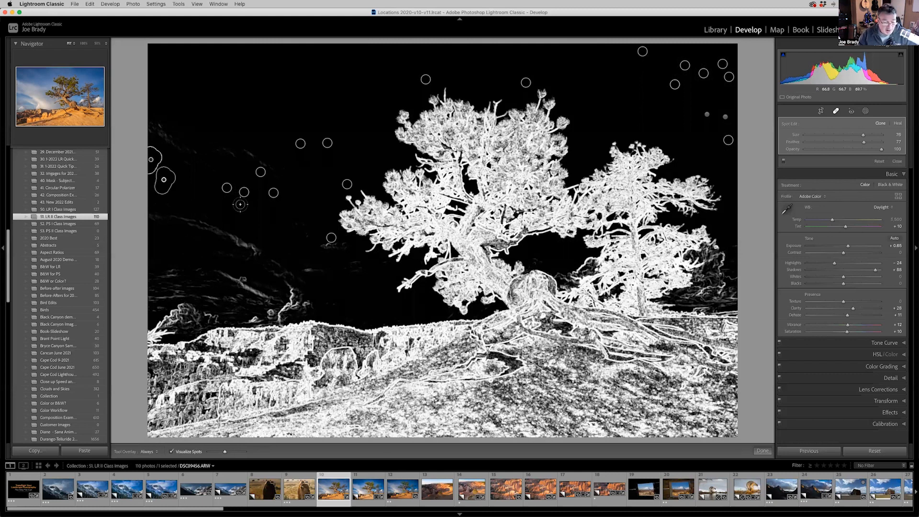
Step: Turn off Visualize Spots and replace the cloned stroke near the sky's right edge with a single Heal spot
key(a)
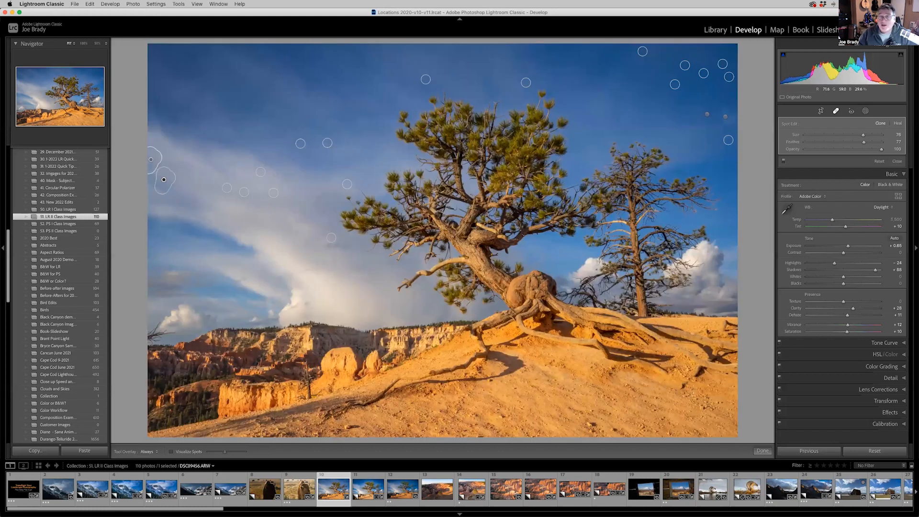
click(761, 451)
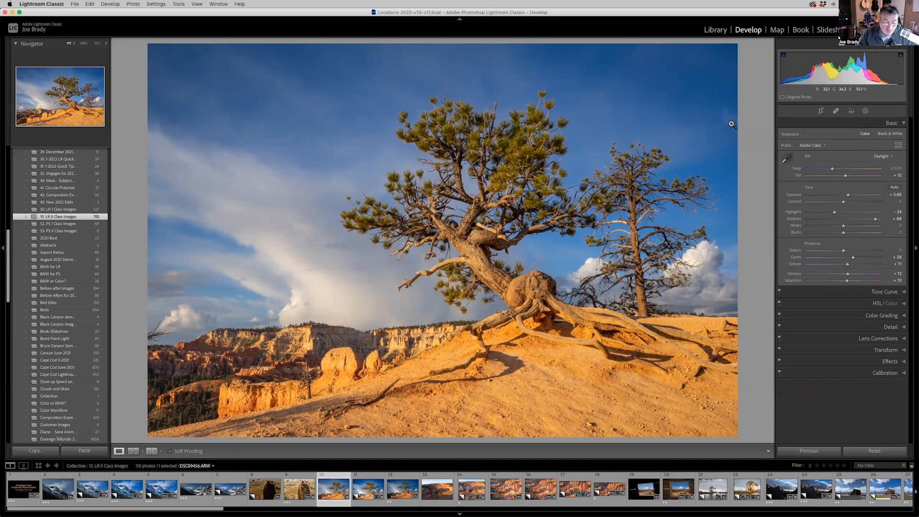
key(q)
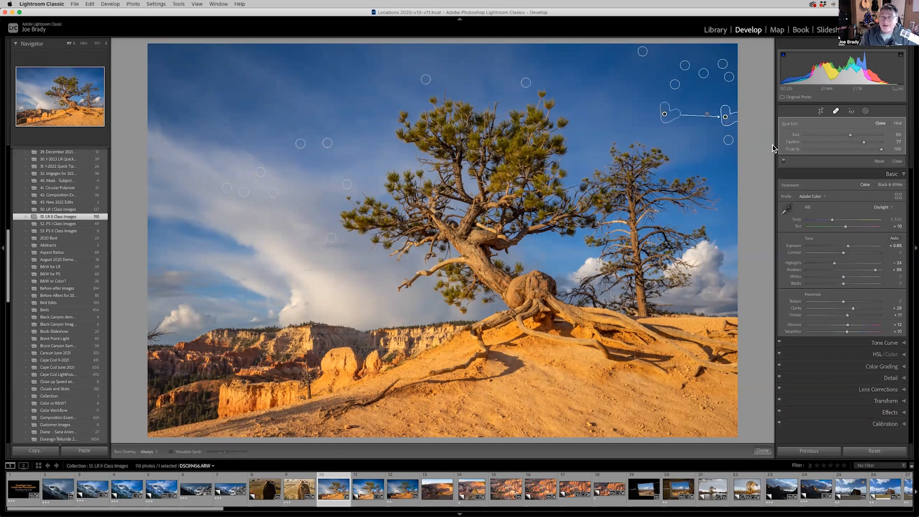
key(Escape)
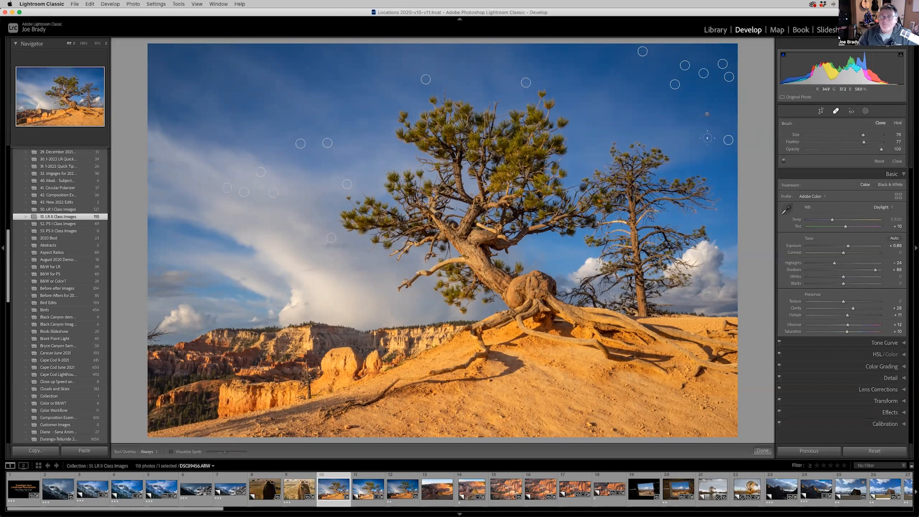
click(725, 111)
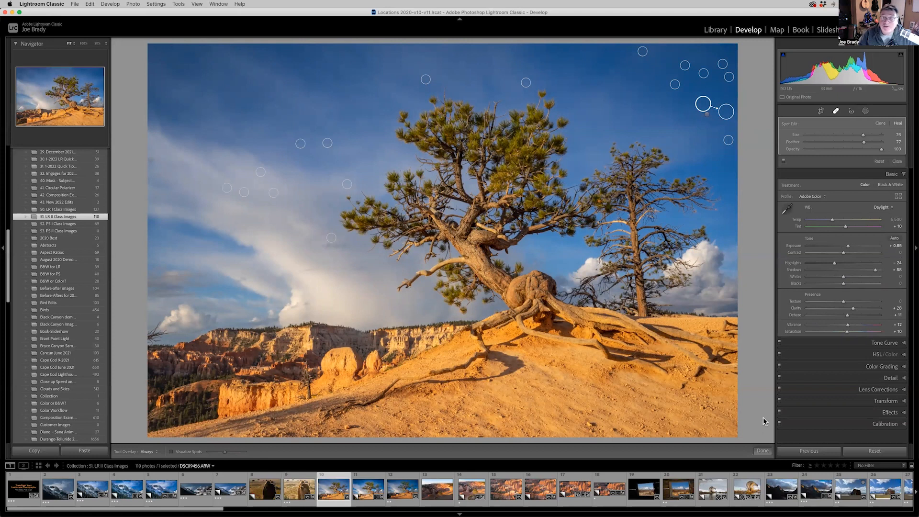
click(762, 451)
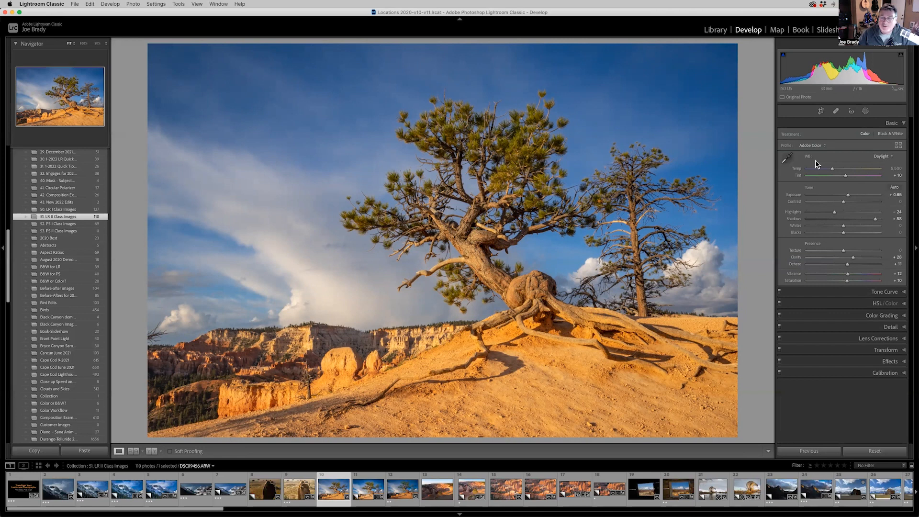
Step: Create a Select Sky mask and intersect it with a diagonal linear gradient that limits it to the left part of the sky
click(865, 111)
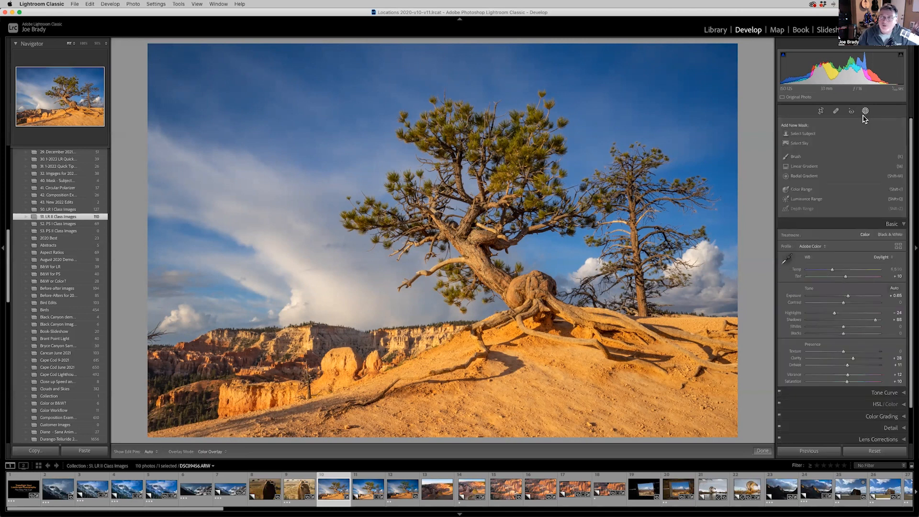
click(806, 145)
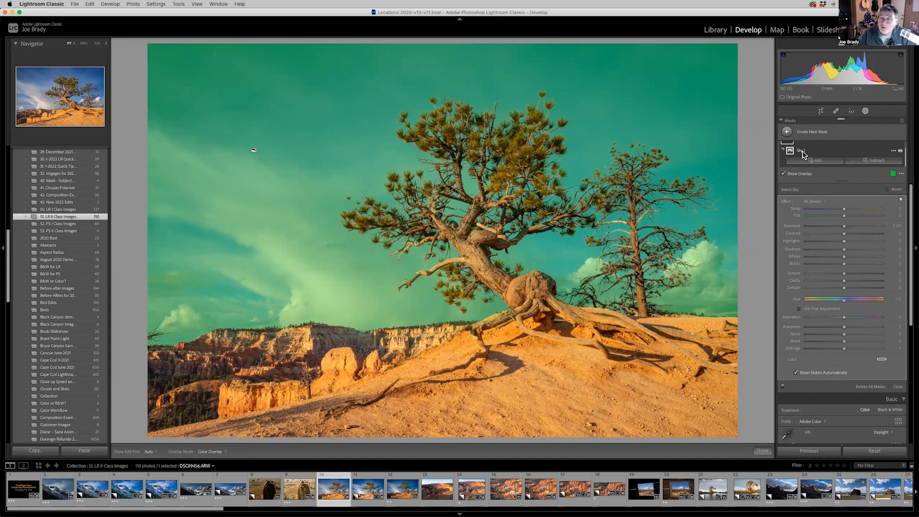
click(894, 151)
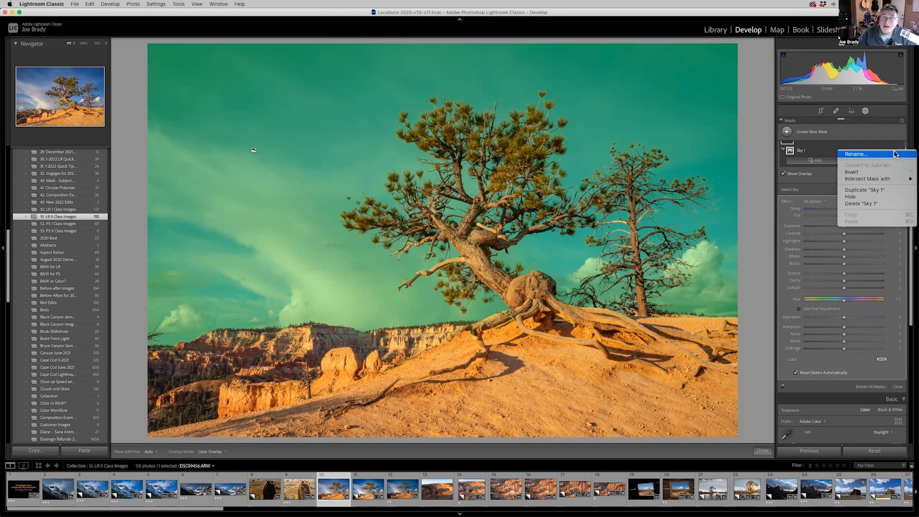
mouse_move(889, 181)
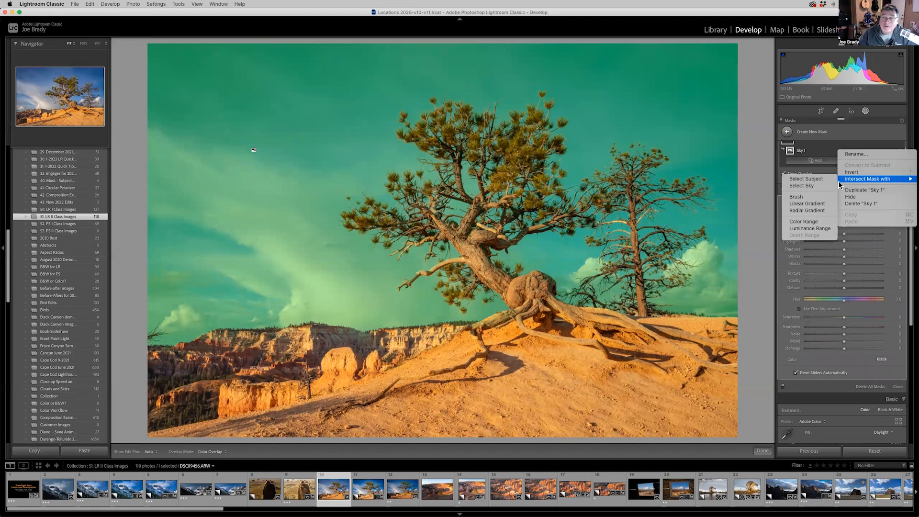
click(828, 204)
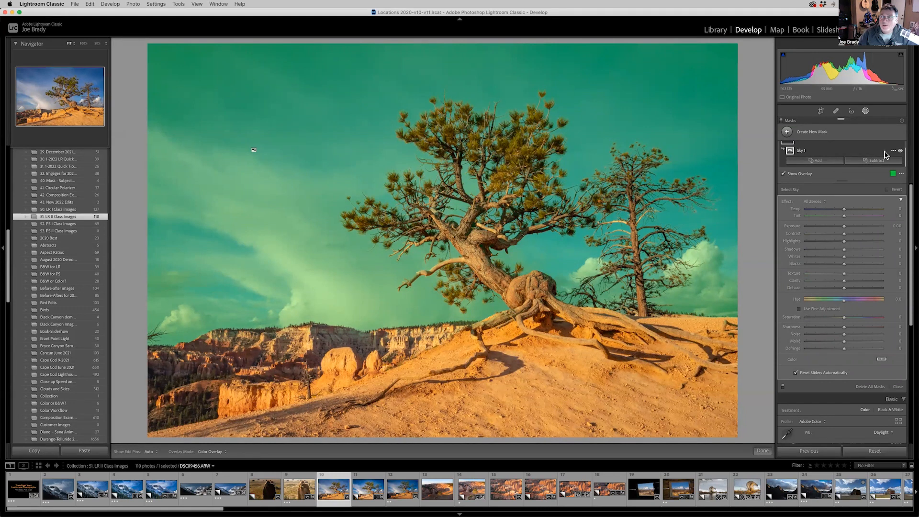
right_click(894, 155)
click(829, 203)
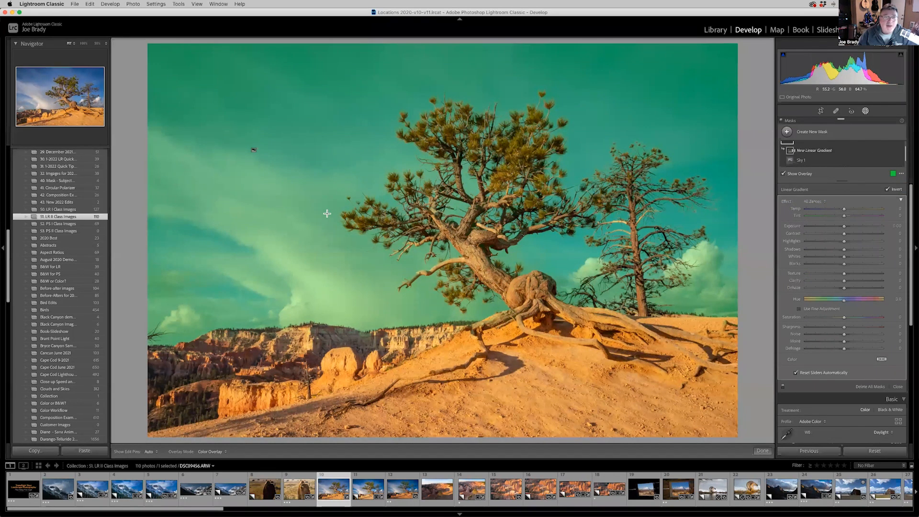
drag(335, 214, 597, 99)
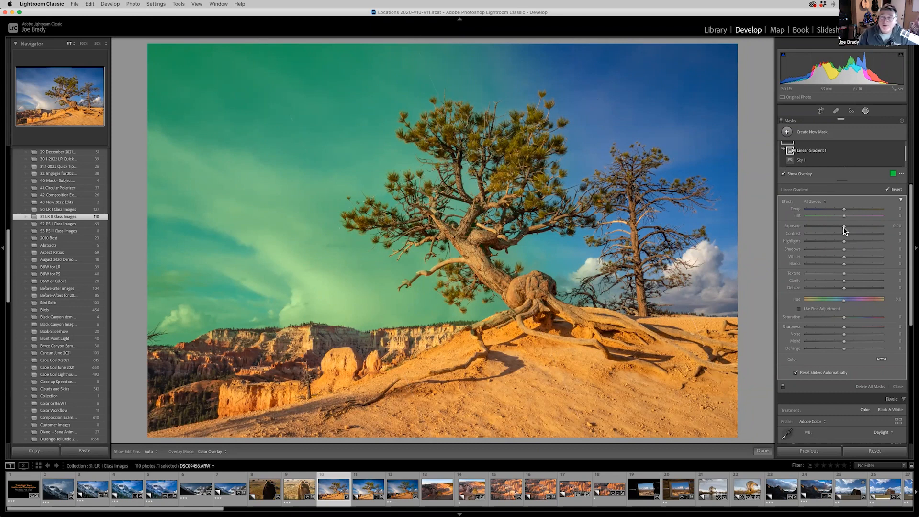
Step: Set the masked sky's Dehaze to 17 and Exposure to 0.13, and finish masking
drag(844, 226, 843, 226)
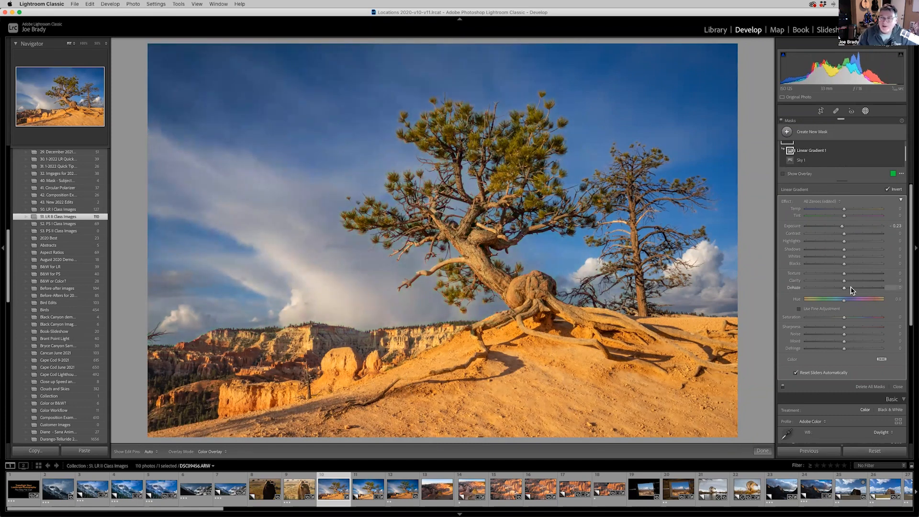
click(851, 289)
double_click(844, 227)
drag(845, 227, 846, 227)
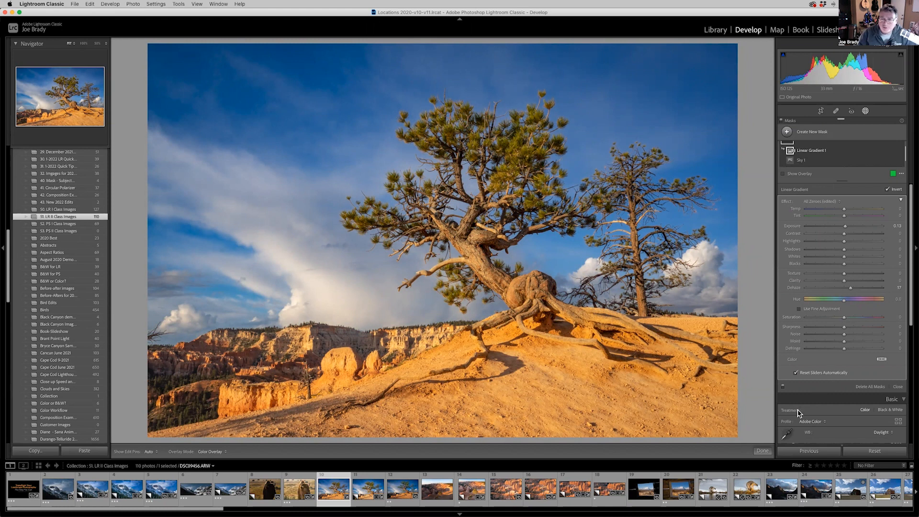
click(762, 451)
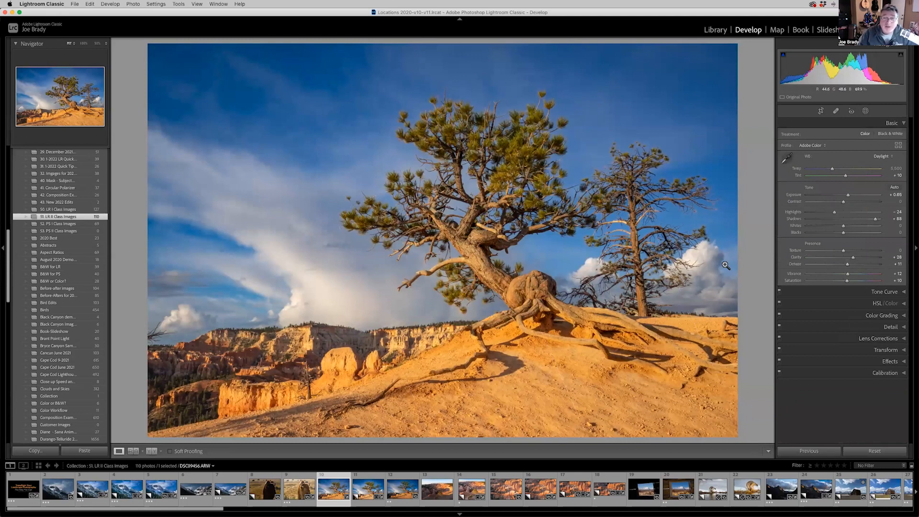
Step: Reduce the sky's saturation with the HSL targeted adjustment, bringing Blue to -11 and slightly lowering Purple
click(878, 304)
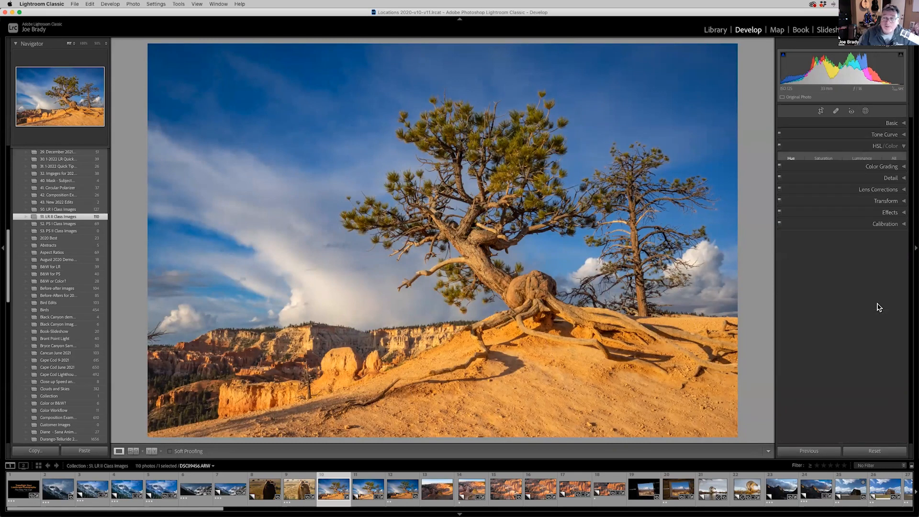
click(823, 159)
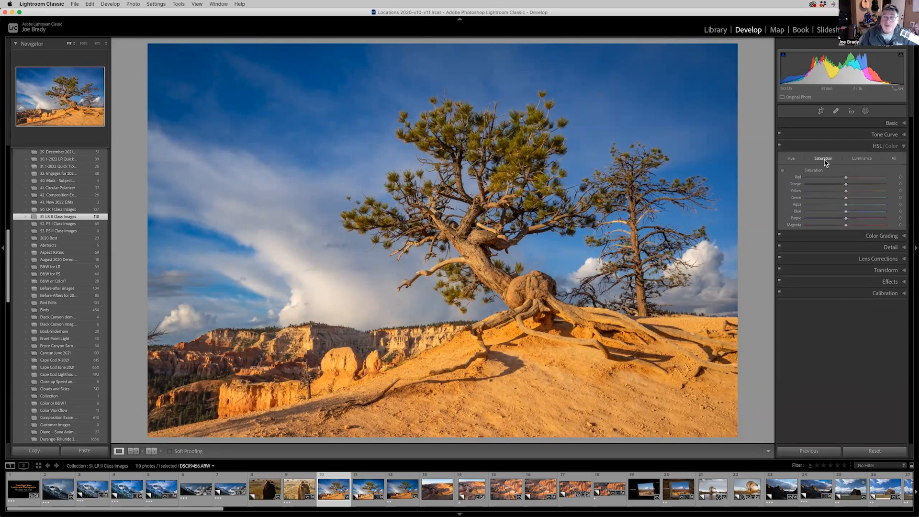
click(783, 170)
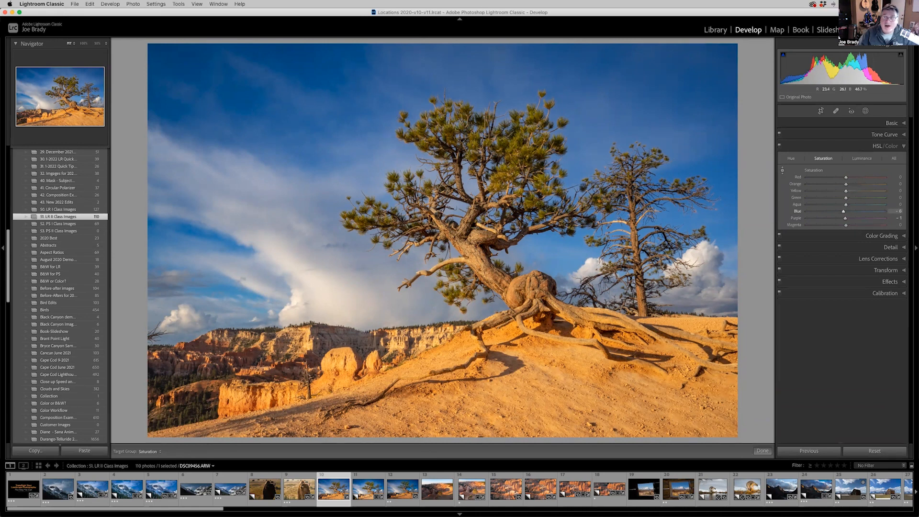
drag(244, 96, 244, 103)
drag(291, 74, 291, 70)
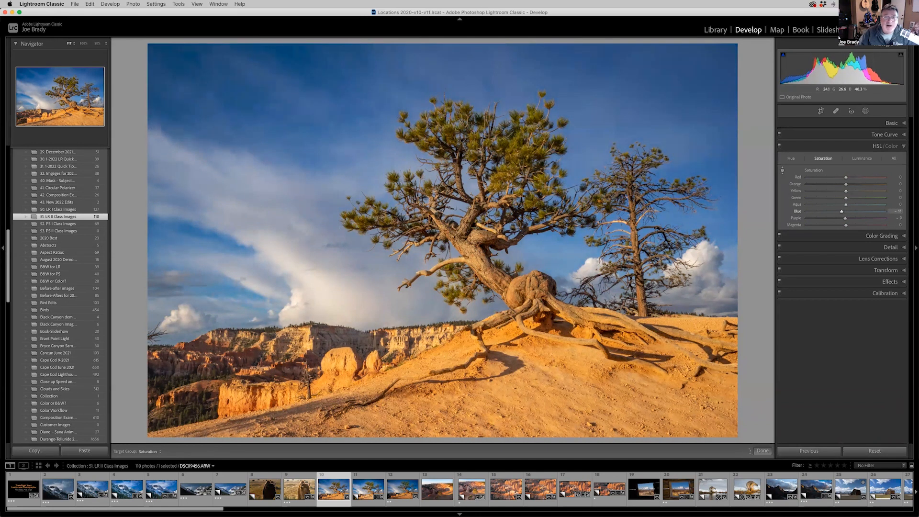
Step: Raise the sky's Blue luminance to +4 and Purple slightly with the HSL targeted adjustment, and close it
click(862, 158)
drag(292, 74, 292, 70)
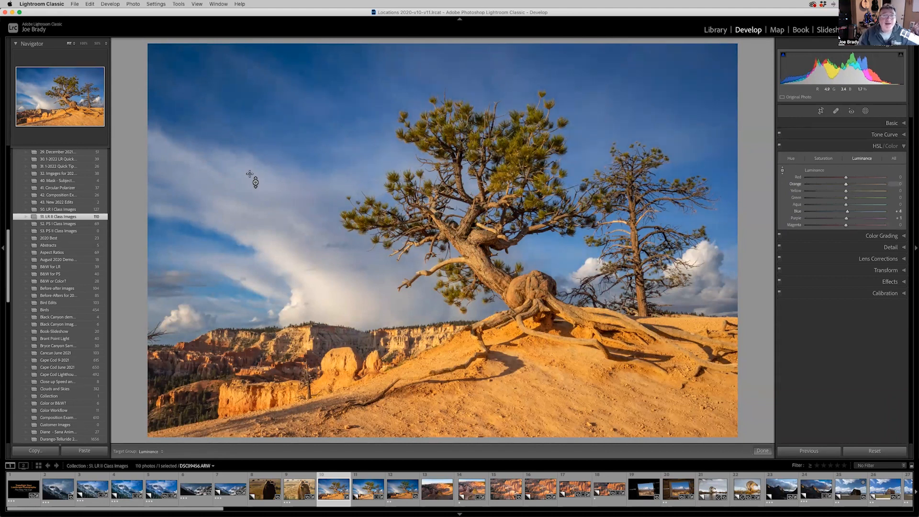
click(763, 450)
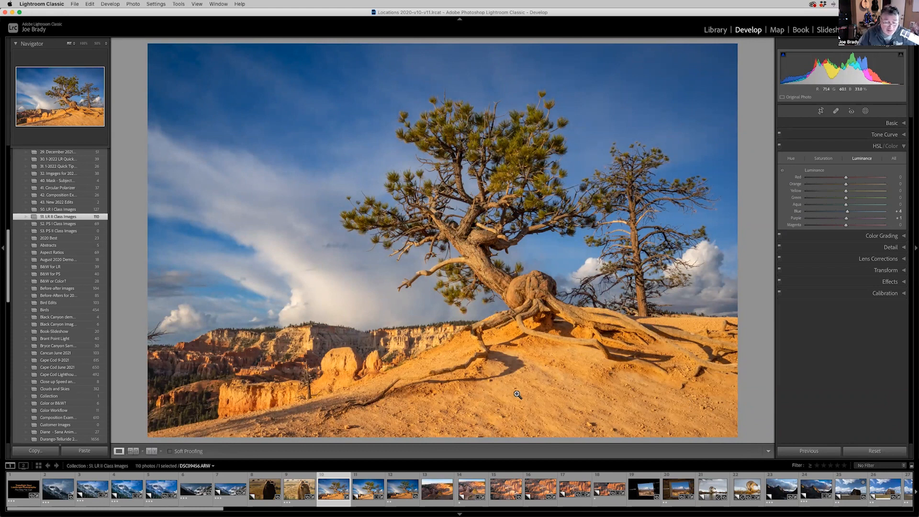
Step: Paint a new brush mask with Auto Mask over the whole sandy foreground slope, including the ground around the tree roots
key(k)
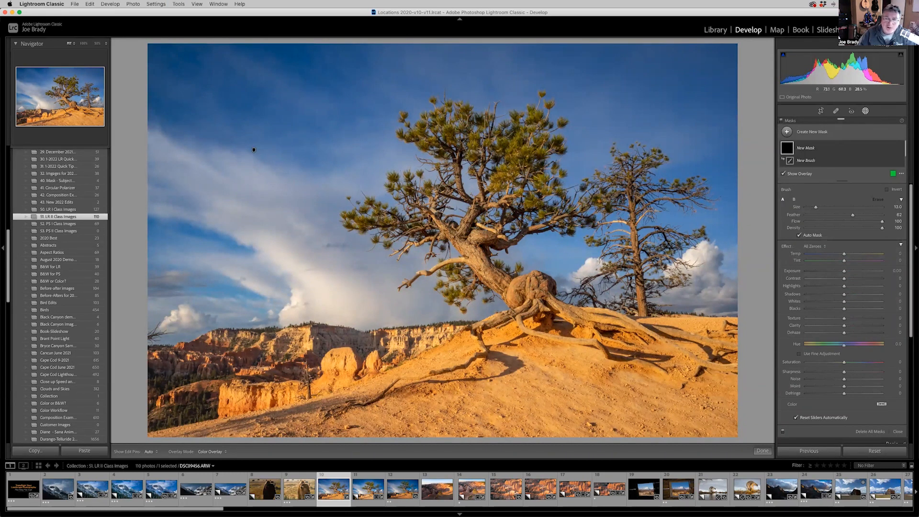
mouse_move(598, 391)
mouse_down()
mouse_move(498, 354)
mouse_move(486, 335)
mouse_up()
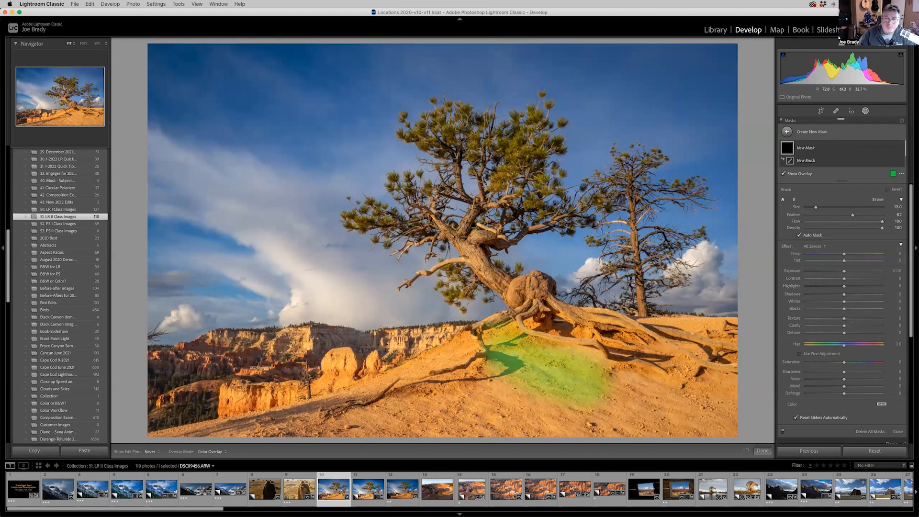
drag(604, 381, 633, 370)
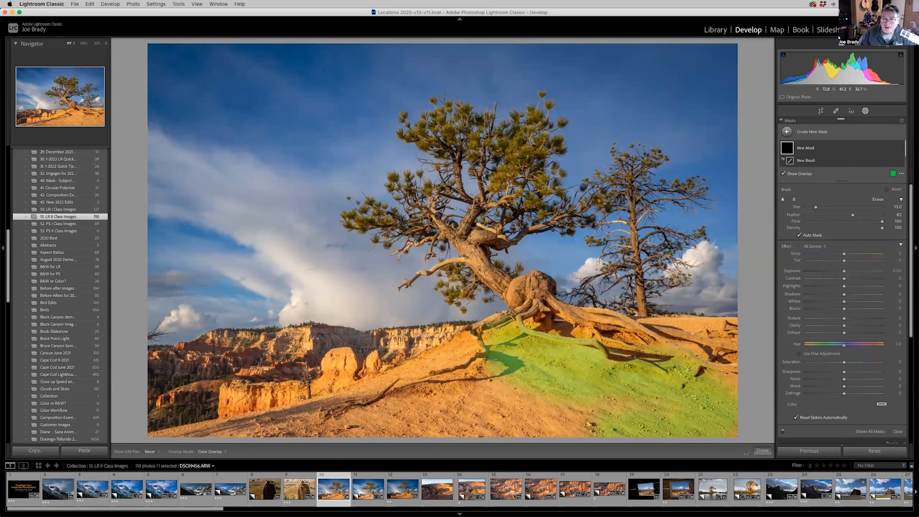
mouse_move(428, 395)
mouse_down()
mouse_move(479, 374)
mouse_move(459, 369)
mouse_move(311, 419)
mouse_move(163, 428)
mouse_up()
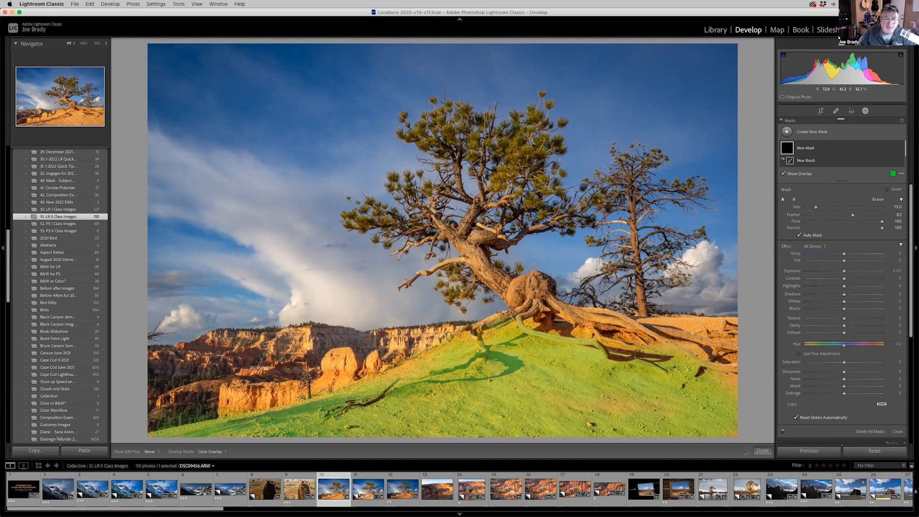
drag(589, 383, 685, 330)
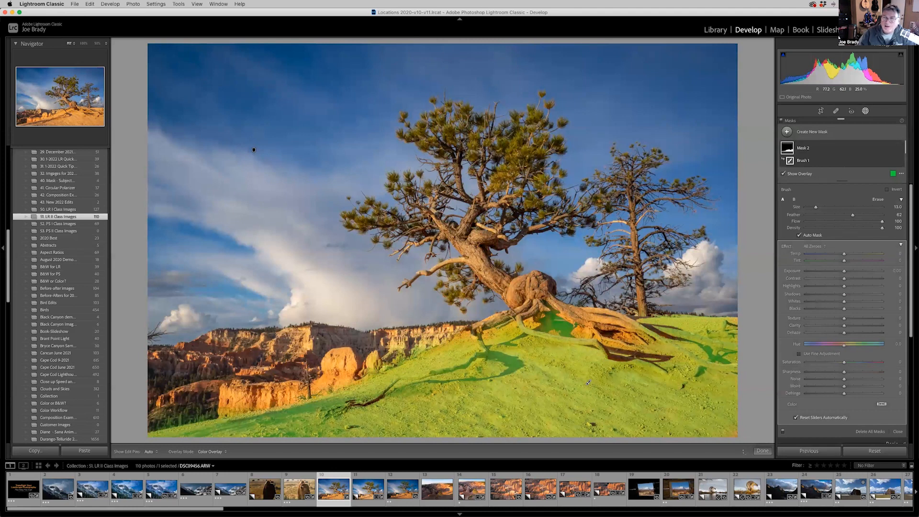
Step: Set the foreground mask's Saturation to -22, Temp to -6 and Tint to -4
drag(844, 362, 835, 365)
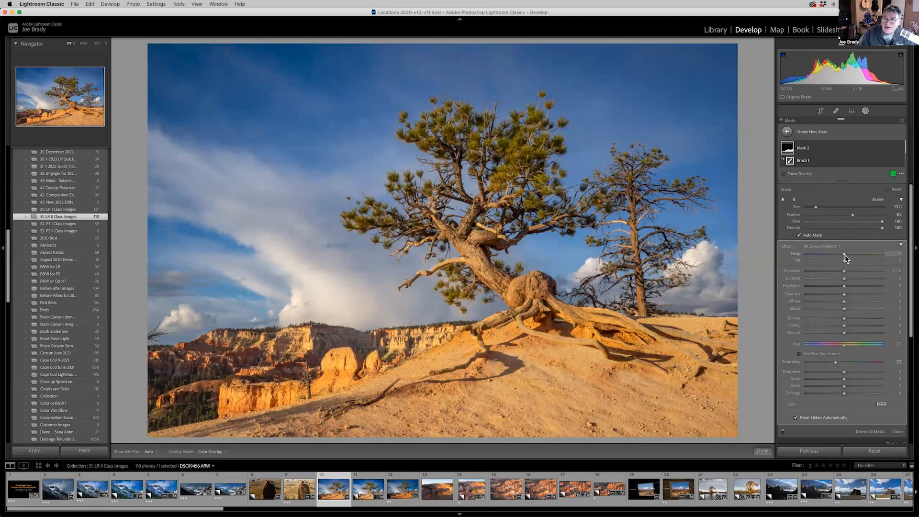
drag(845, 254, 844, 254)
drag(843, 254, 843, 261)
drag(844, 264, 843, 264)
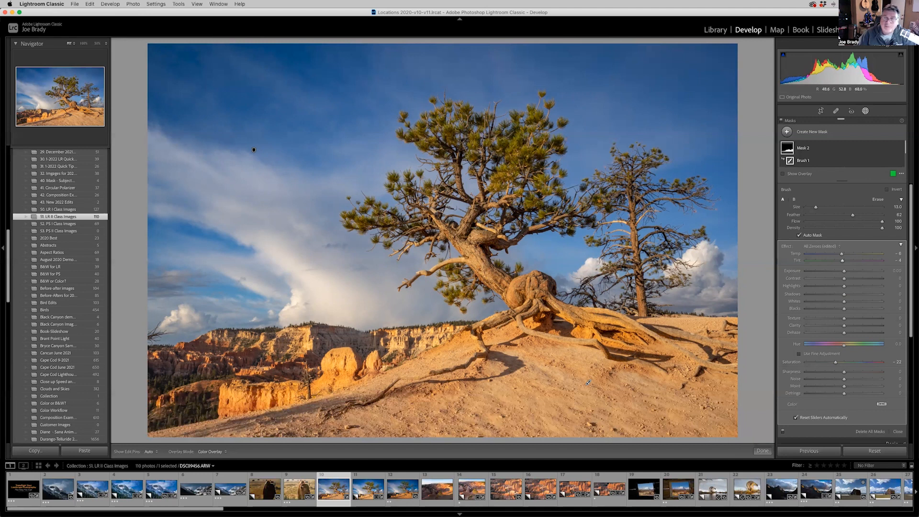
Step: Create a Select Subject mask for the trees and subtract the sky from it with Select Sky
click(820, 133)
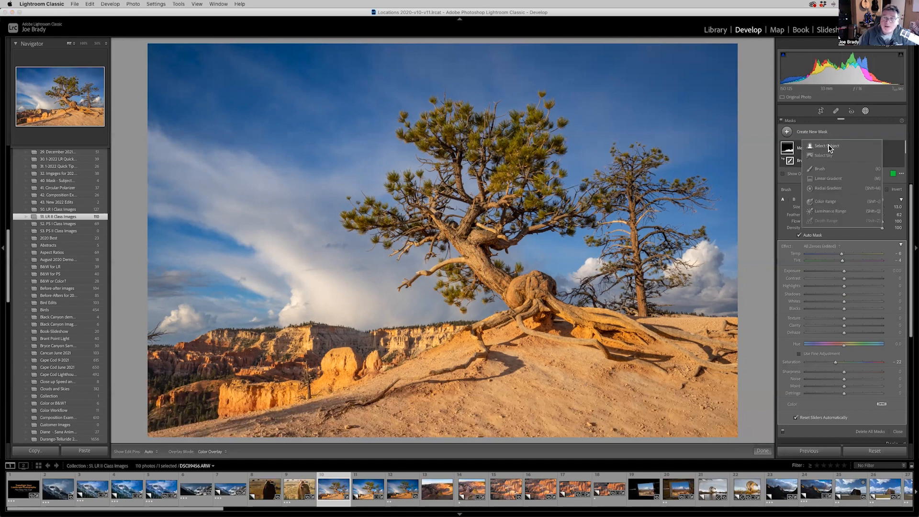
click(830, 146)
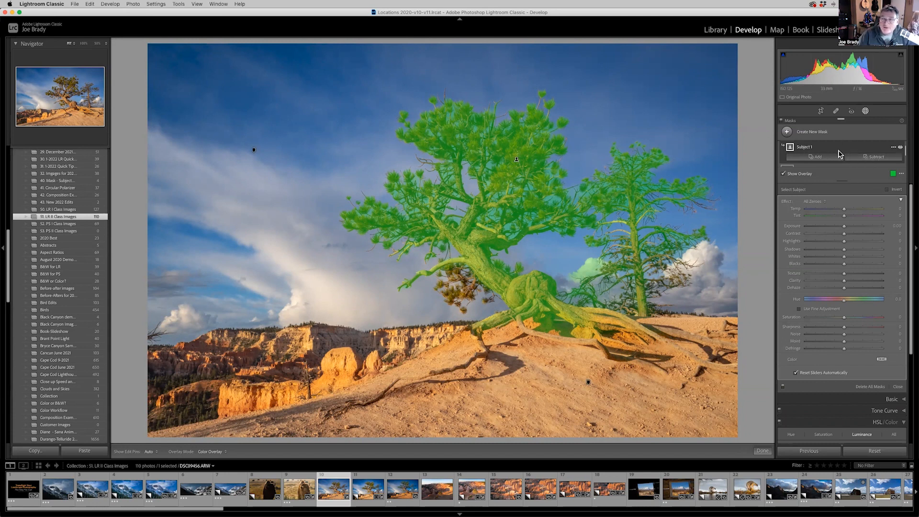
click(872, 158)
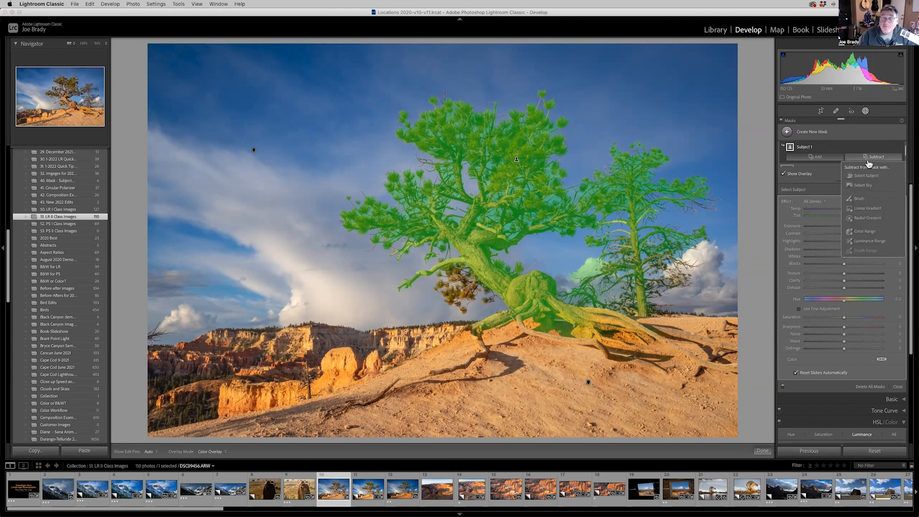
click(862, 187)
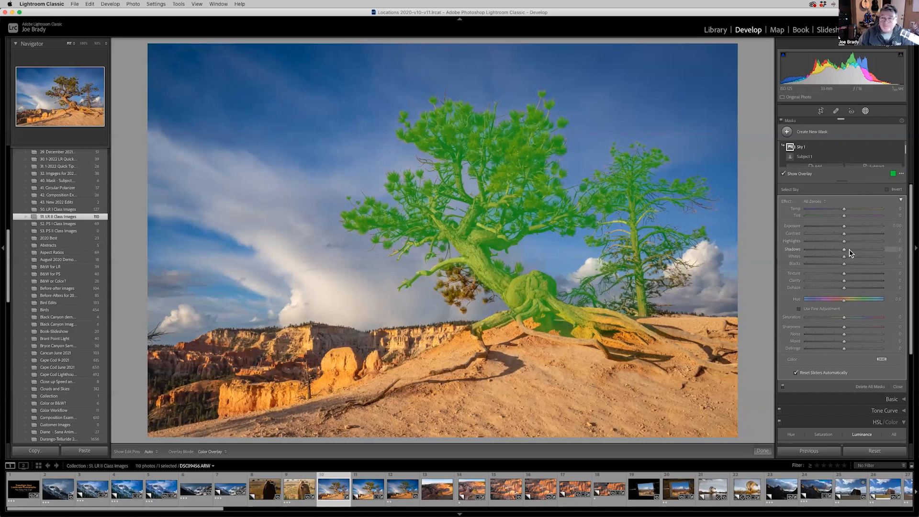
Step: Set the tree mask's Exposure to 0.17 and Saturation to 22, lowering Temp slightly and shifting Tint towards green
drag(843, 228, 846, 229)
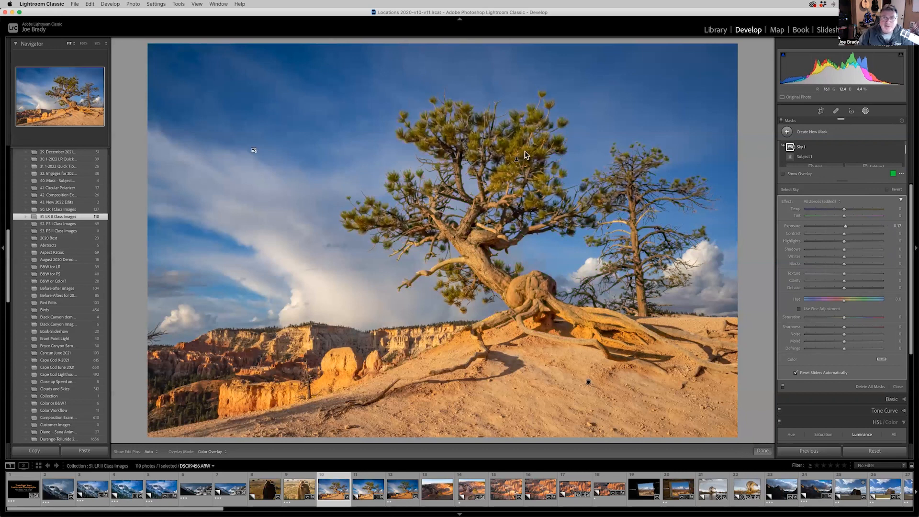
mouse_move(847, 218)
mouse_down()
mouse_move(832, 218)
mouse_move(842, 213)
mouse_up()
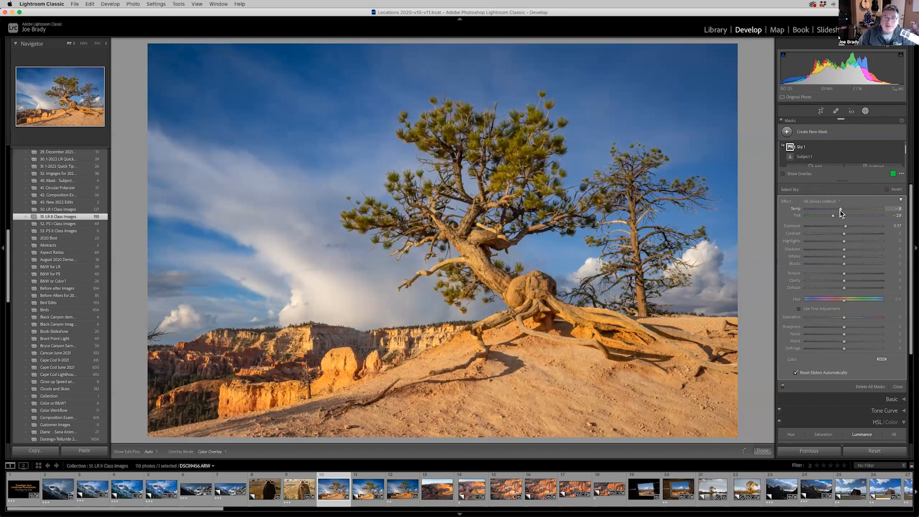
drag(845, 317, 851, 320)
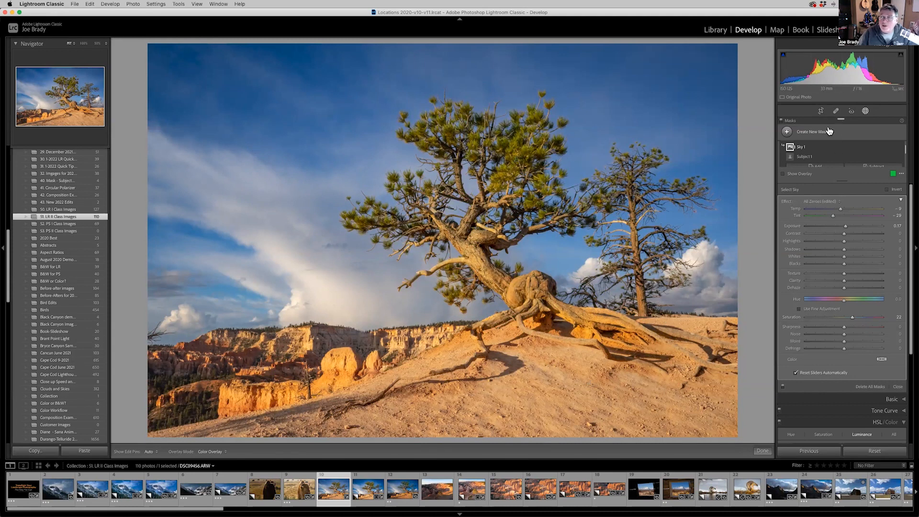
Step: Paint a new brush mask with Auto Mask at Size 10.0 over the large tree's trunk and roots and the smaller tree's trunk
click(810, 134)
click(820, 169)
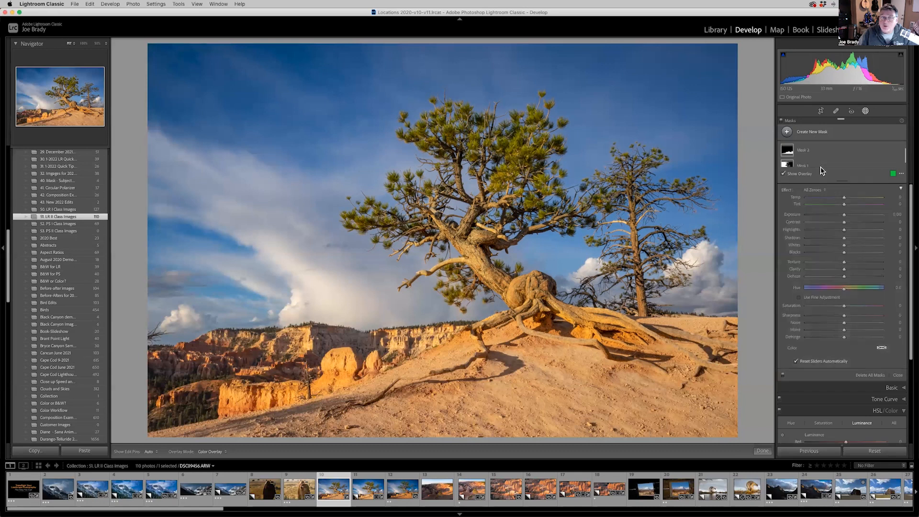
scroll(472, 244, down, 7)
mouse_move(472, 243)
mouse_down()
mouse_move(450, 232)
mouse_move(513, 294)
mouse_move(527, 281)
mouse_move(522, 302)
mouse_move(543, 307)
mouse_move(541, 285)
mouse_move(517, 287)
mouse_move(611, 318)
mouse_move(539, 307)
mouse_move(490, 321)
mouse_move(526, 300)
mouse_move(479, 269)
mouse_move(471, 244)
mouse_move(504, 235)
mouse_move(466, 208)
mouse_move(439, 222)
mouse_move(430, 214)
mouse_up()
key(h)
scroll(478, 241, up, 6)
click(489, 239)
key(h)
key(h)
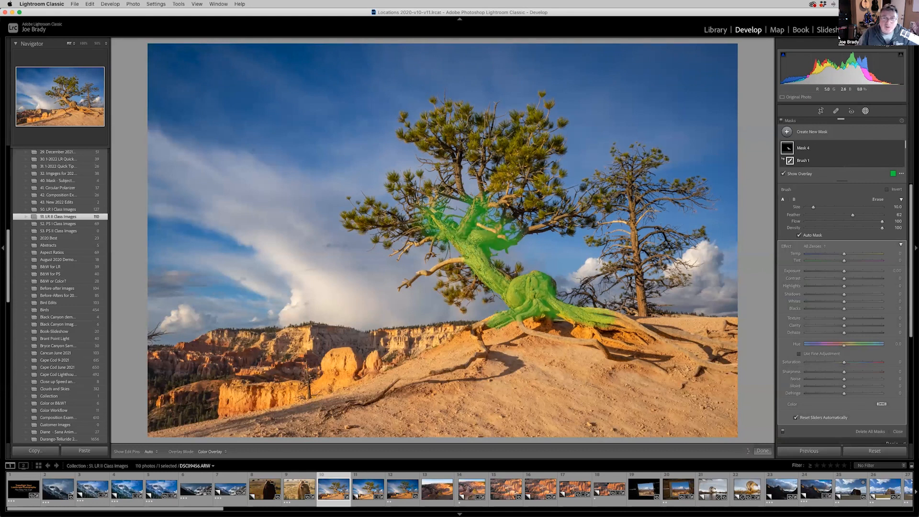
click(449, 231)
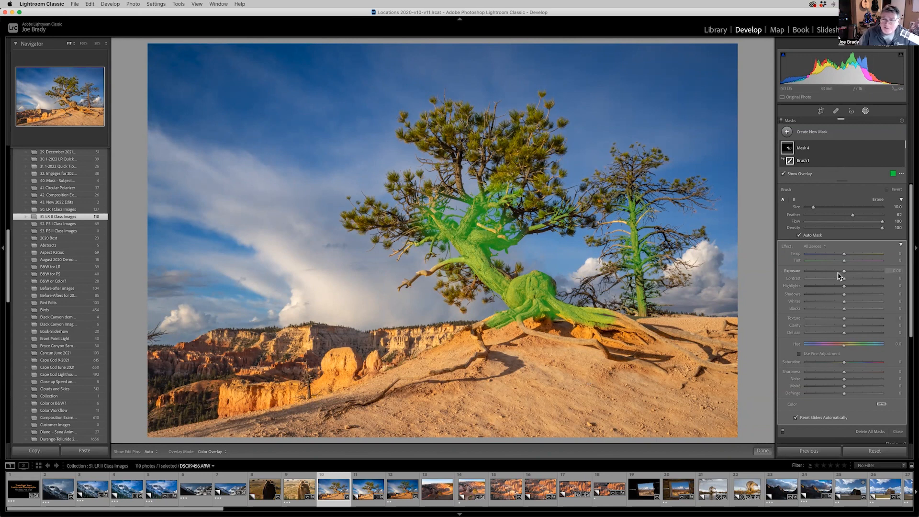
Step: Set the trunk mask's Temp to -25 and Tint to 10, and finish masking
drag(844, 257, 836, 257)
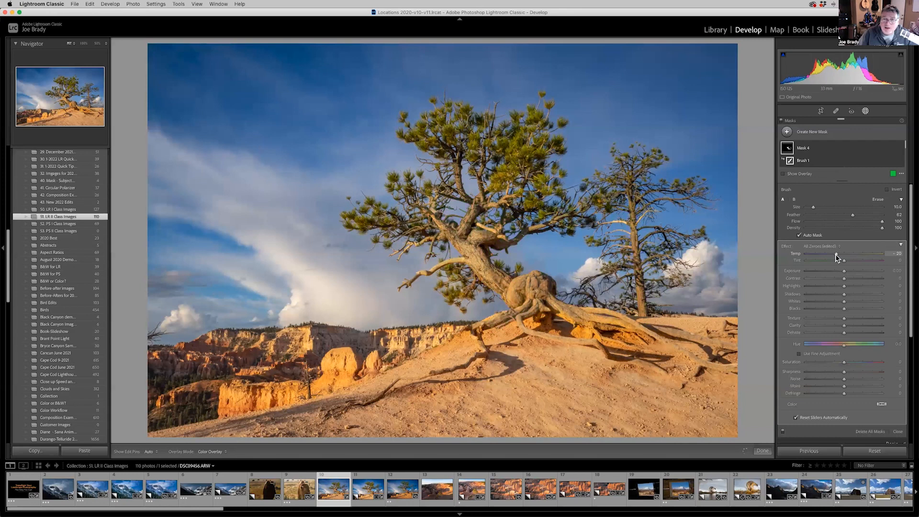
mouse_move(836, 257)
mouse_down()
mouse_move(851, 264)
mouse_move(835, 255)
mouse_up()
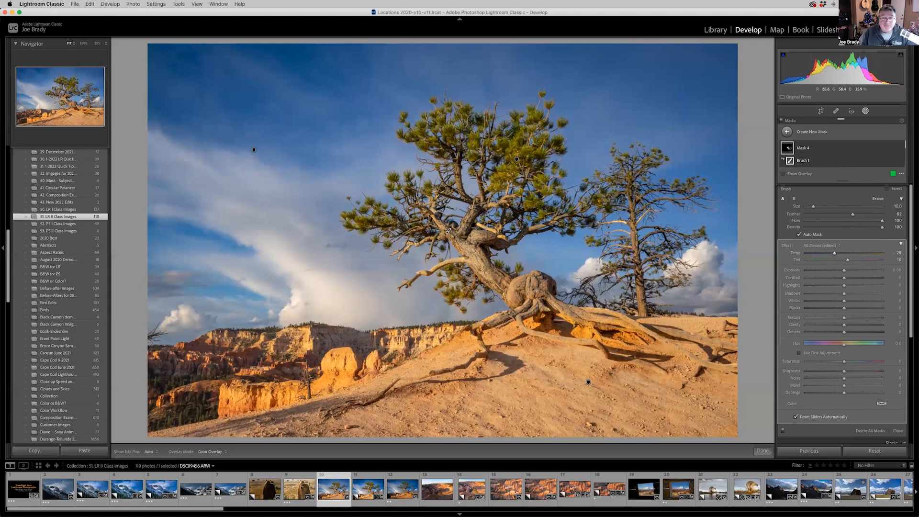
click(763, 452)
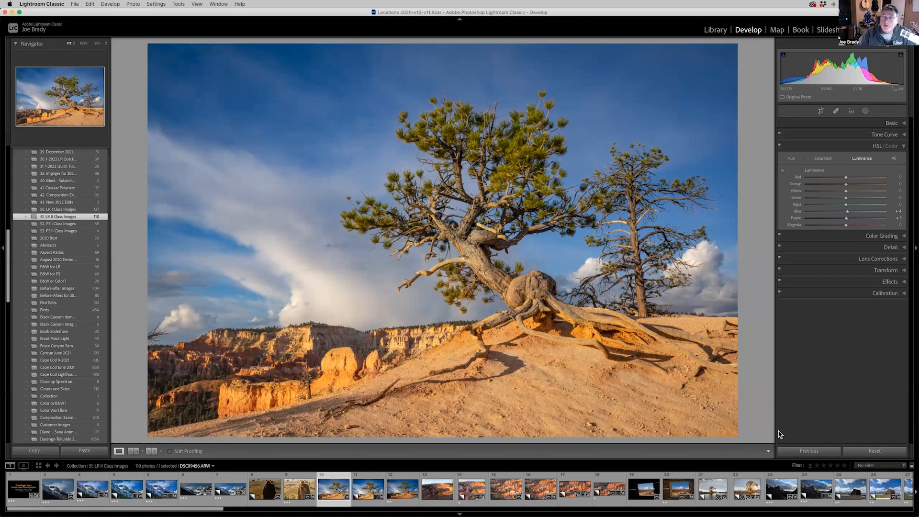
Step: Crop the photo with a custom aspect, trimming sky from the top, the left edge, and sand from the bottom
click(825, 113)
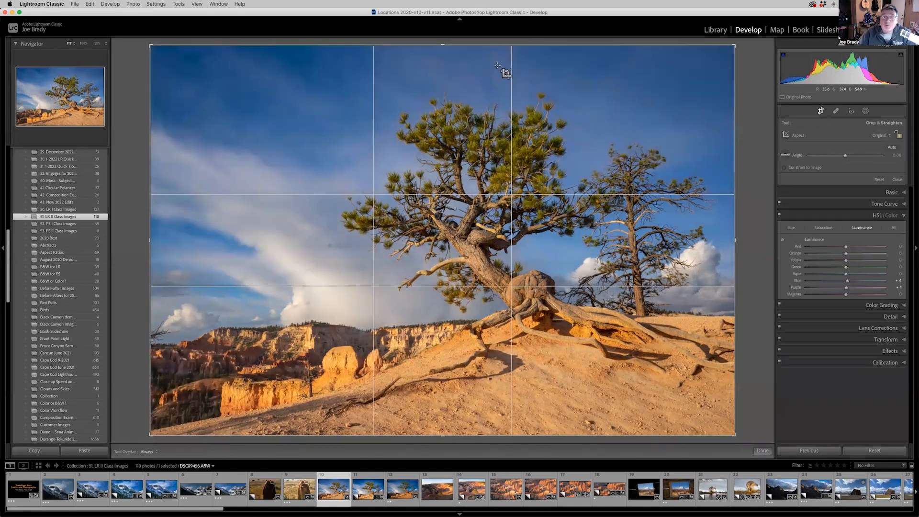
drag(444, 47, 441, 58)
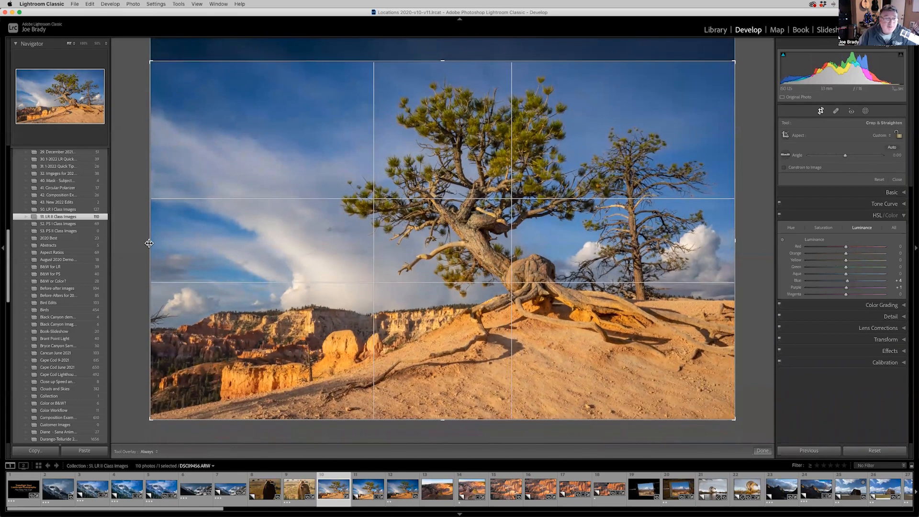
drag(150, 243, 176, 241)
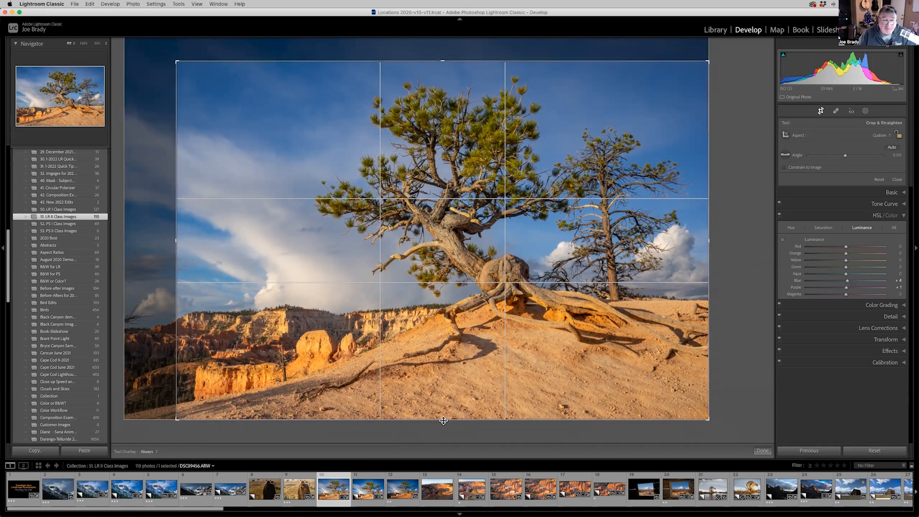
drag(443, 422, 444, 407)
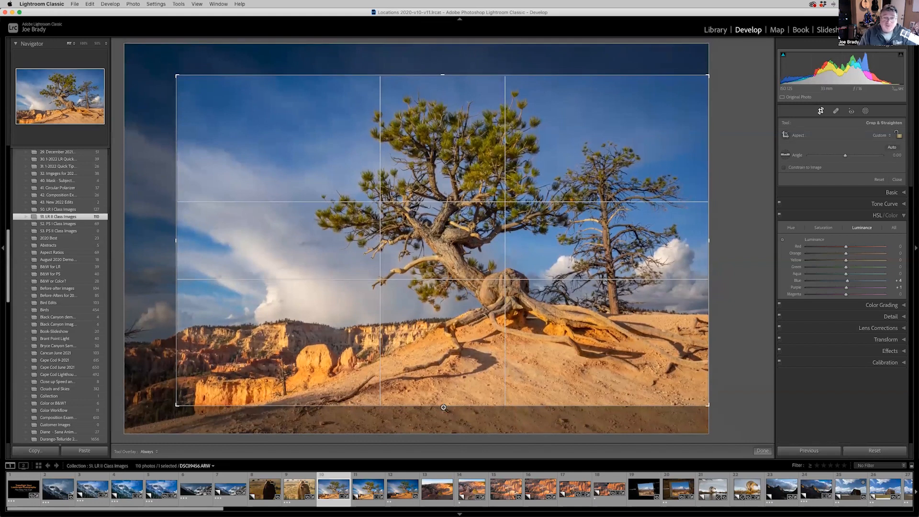
key(Return)
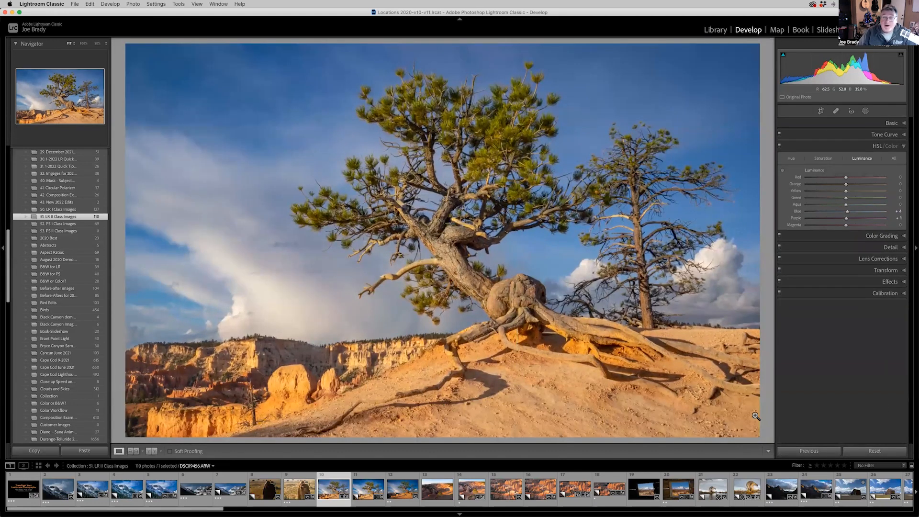
Step: Darken the photo's edges with a Highlight Priority post-crop vignette, Amount -15
click(890, 282)
drag(844, 231, 838, 231)
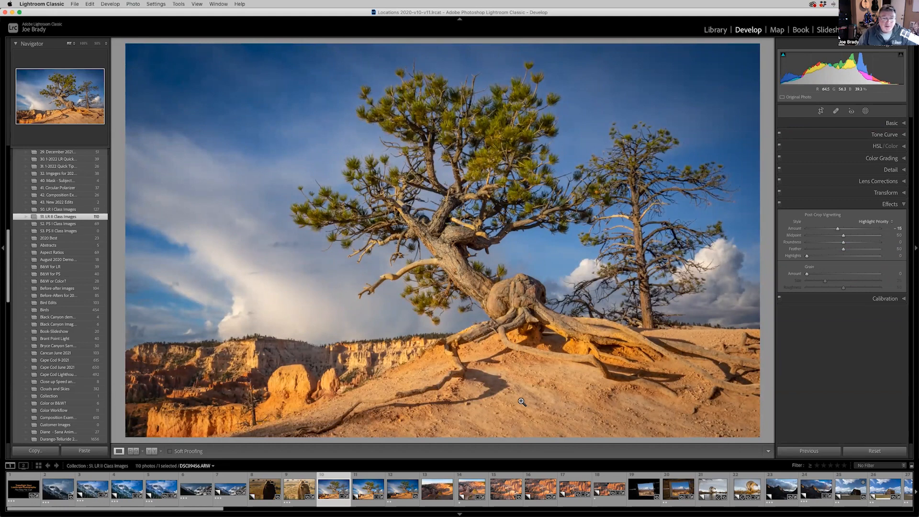
Step: Create a virtual copy of the edited tree photo and reset the original to its unedited state
key(super+apostrophe)
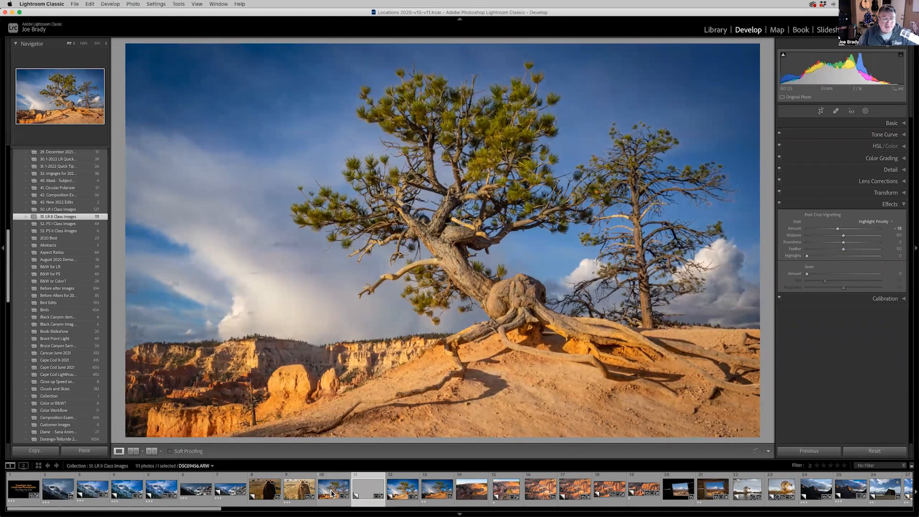
click(332, 494)
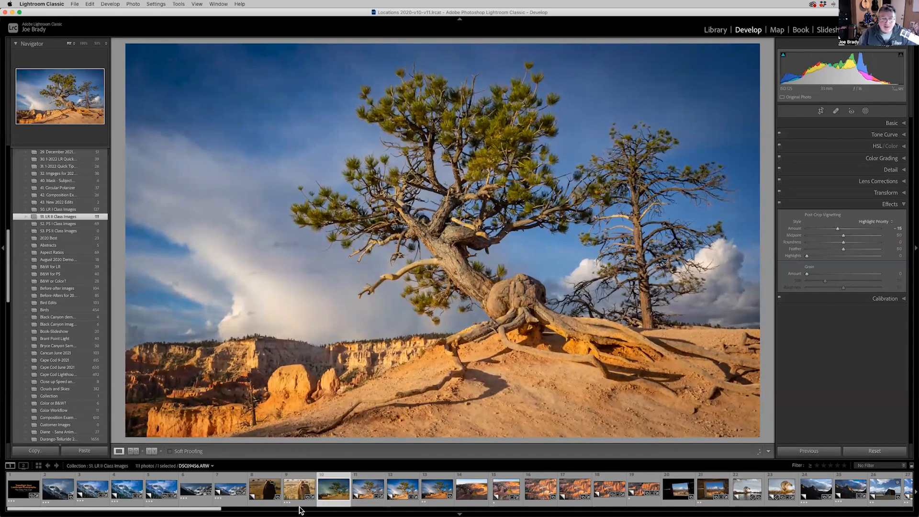
Step: Compare the original and the edited copy side by side with panels hidden and lights dimmed, and one after the other full screen
shift+click(368, 493)
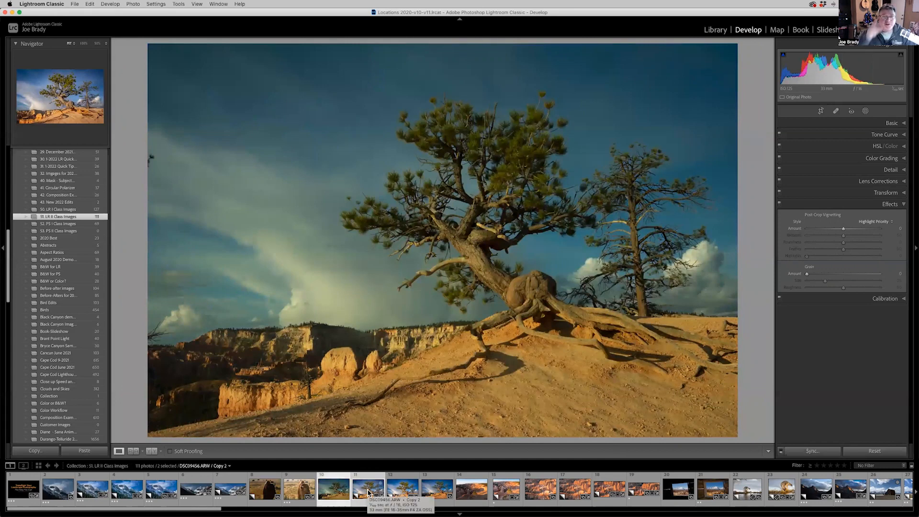
key(c)
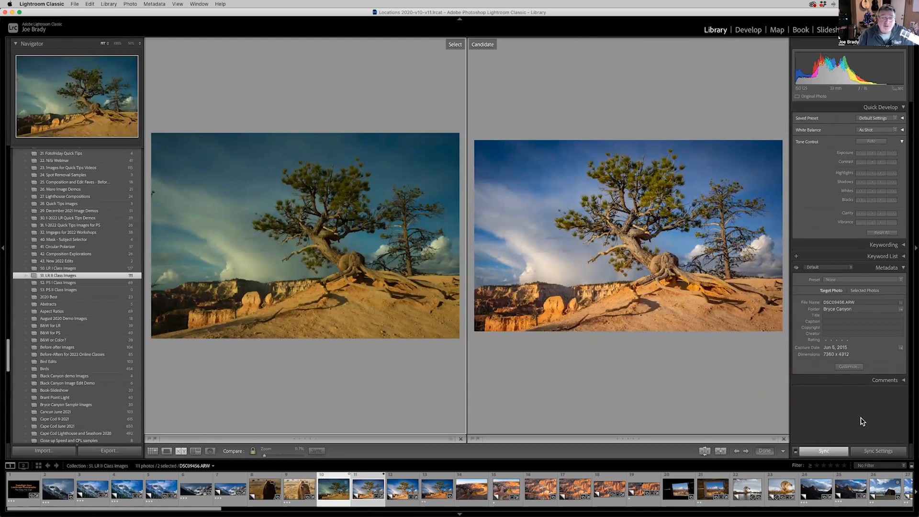
key(shift+Tab)
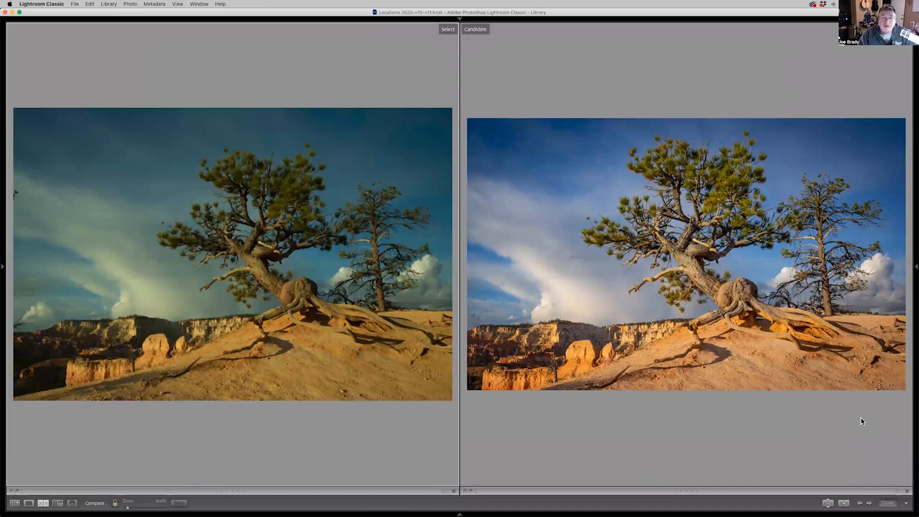
key(l)
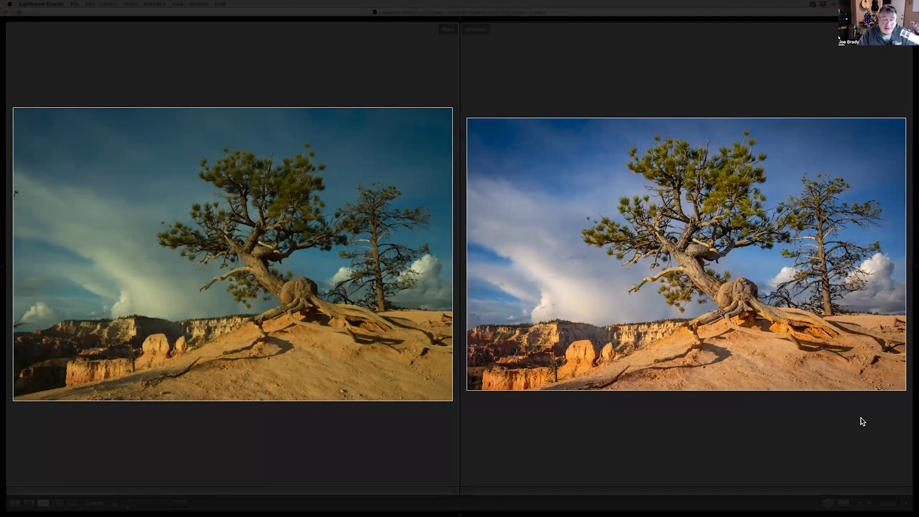
key(l)
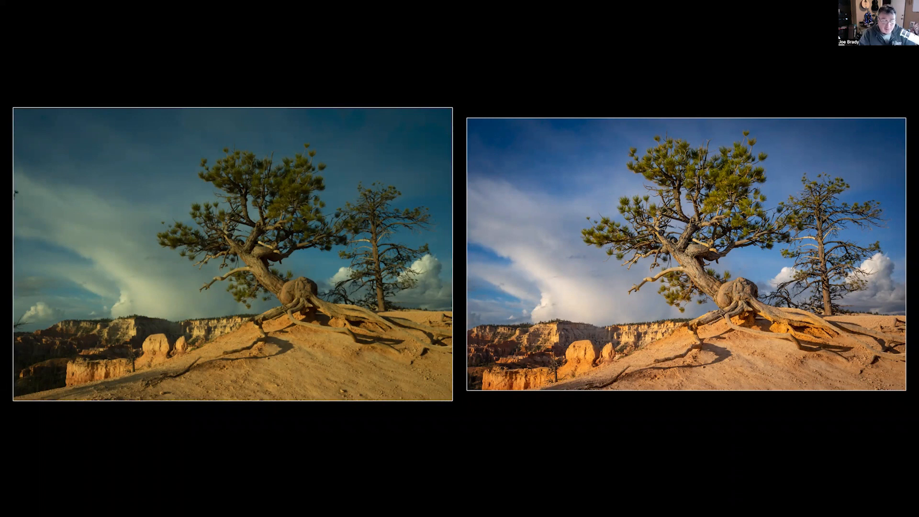
key(l)
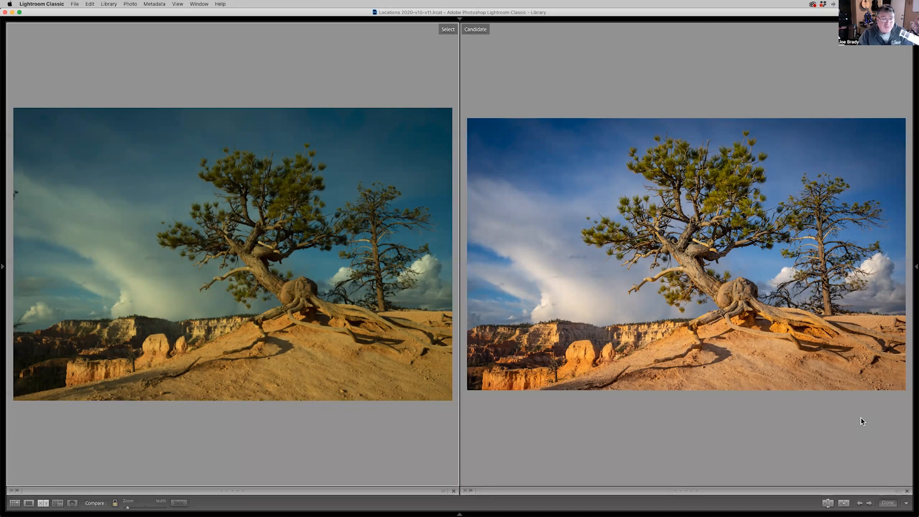
key(shift+Tab)
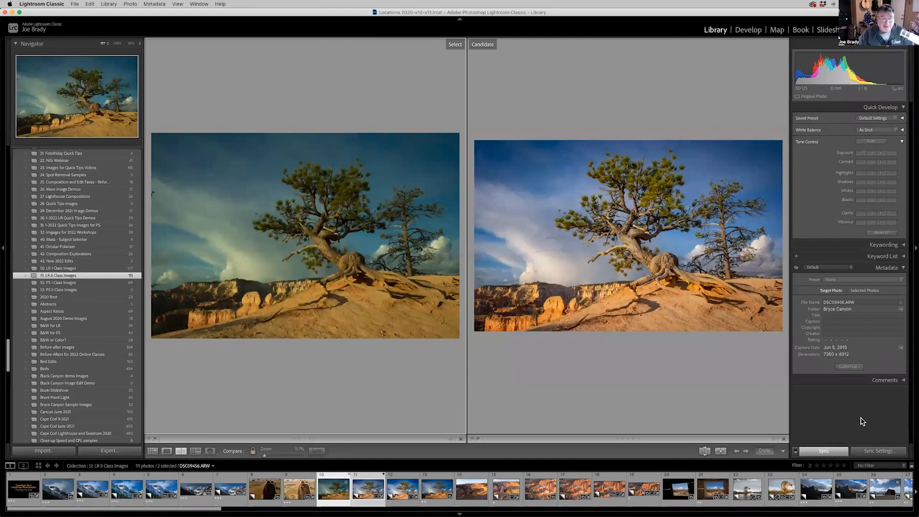
key(e)
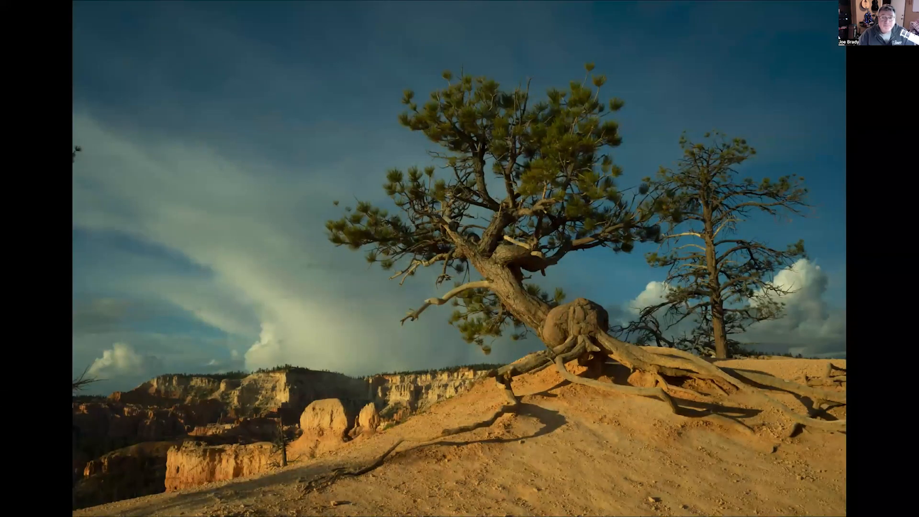
key(Right)
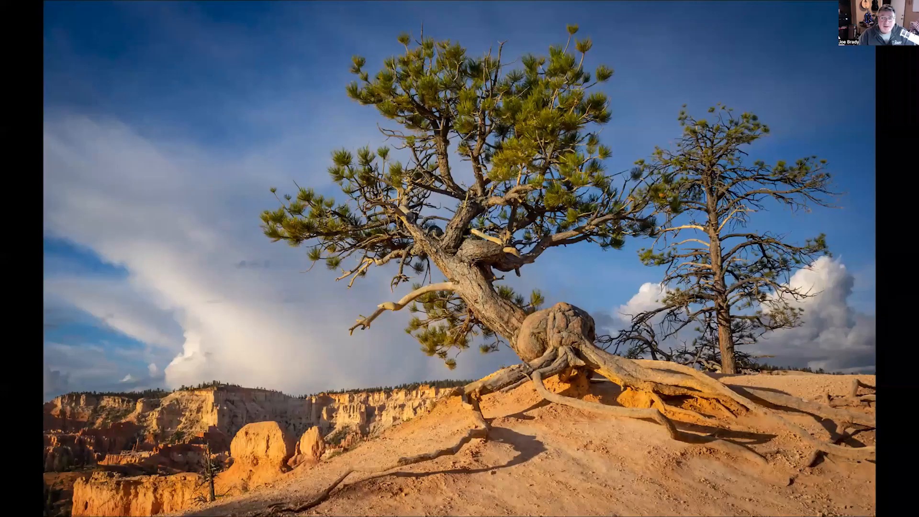